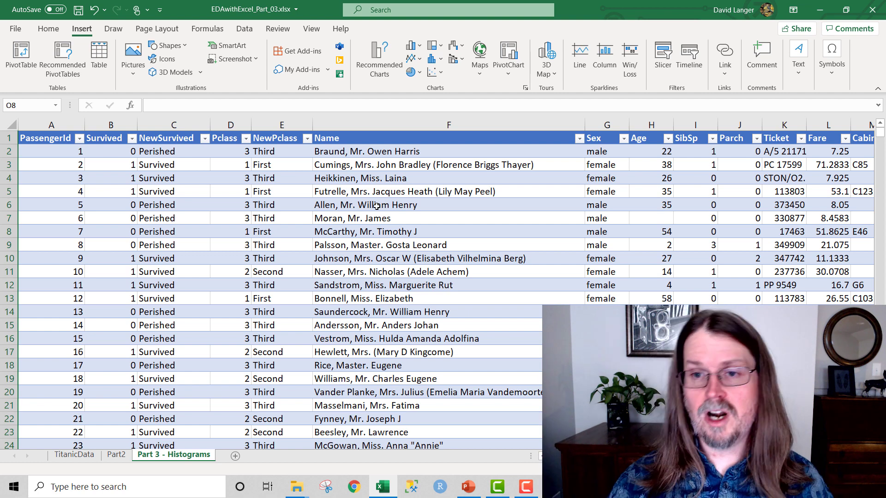
# Step: Select the whole Age column and insert a Histogram statistic chart from it
pyautogui.click(646, 138)
pyautogui.hotkey('ctrl', 'shift', 'Down')
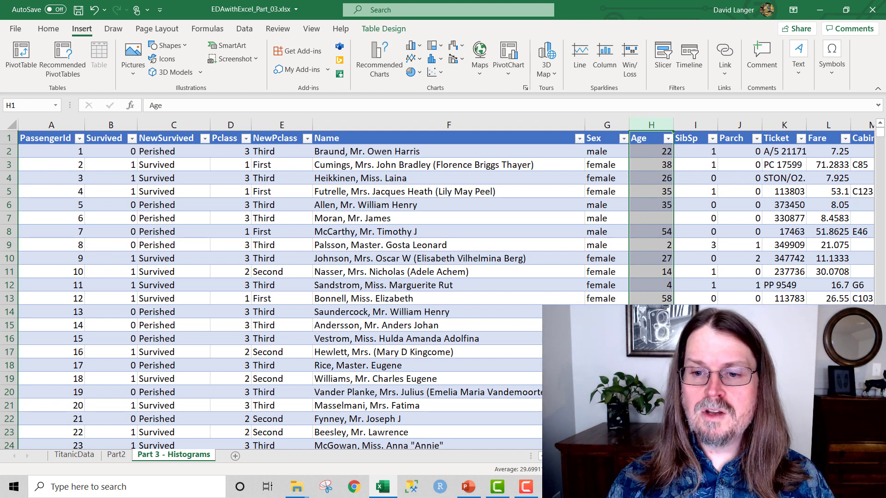
pyautogui.hscroll(5, 447, 284)
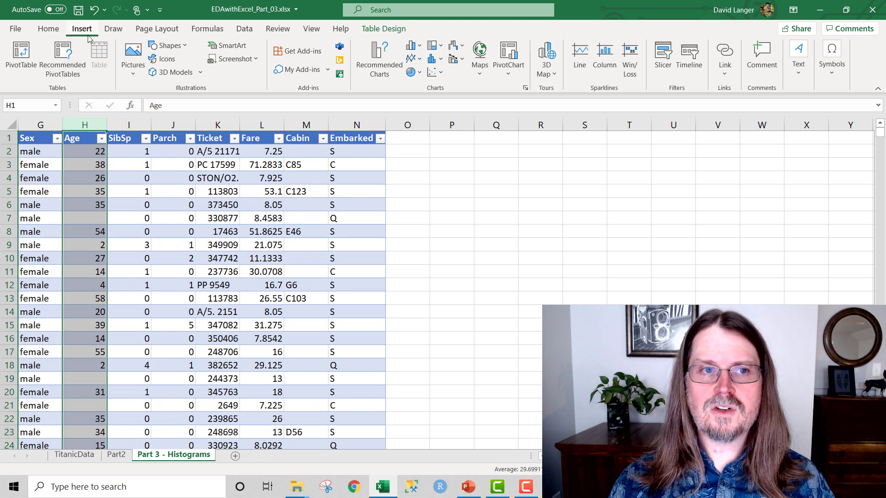
pyautogui.click(441, 61)
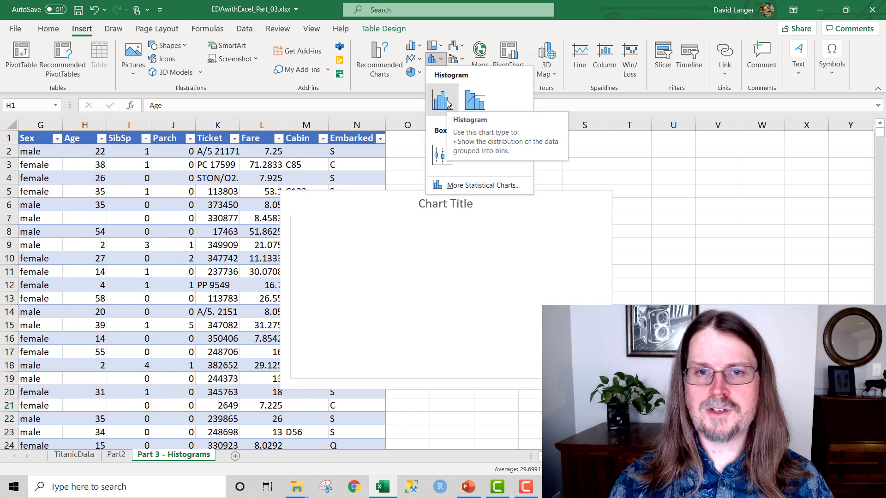
pyautogui.click(445, 100)
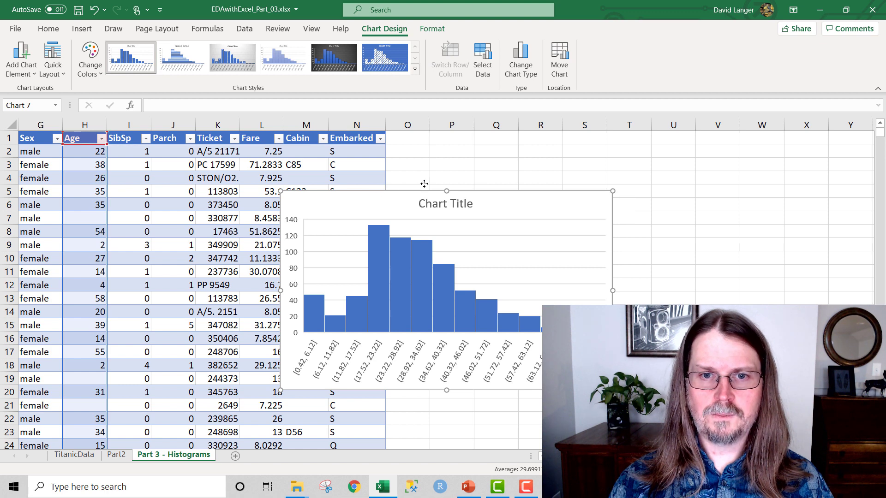
# Step: Move the Age histogram up beside the passenger data, over columns O–V near row 1
pyautogui.moveTo(383, 192); pyautogui.dragTo(513, 141)
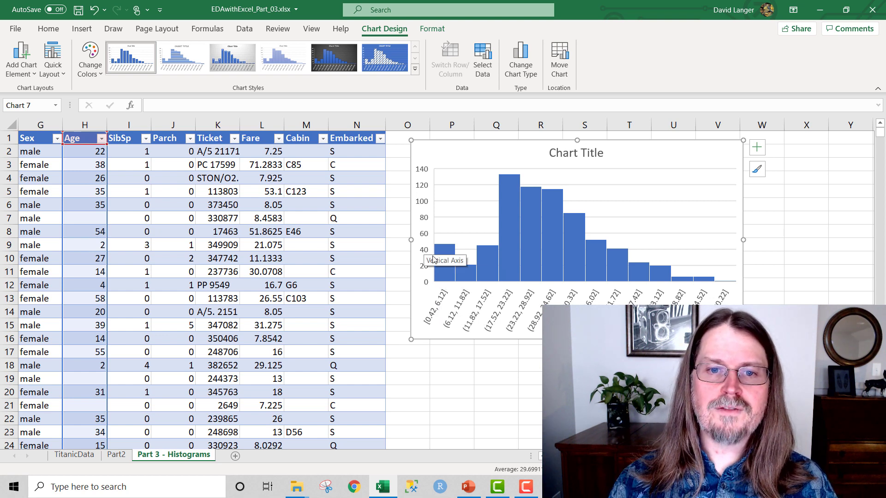
pyautogui.moveTo(445, 273)
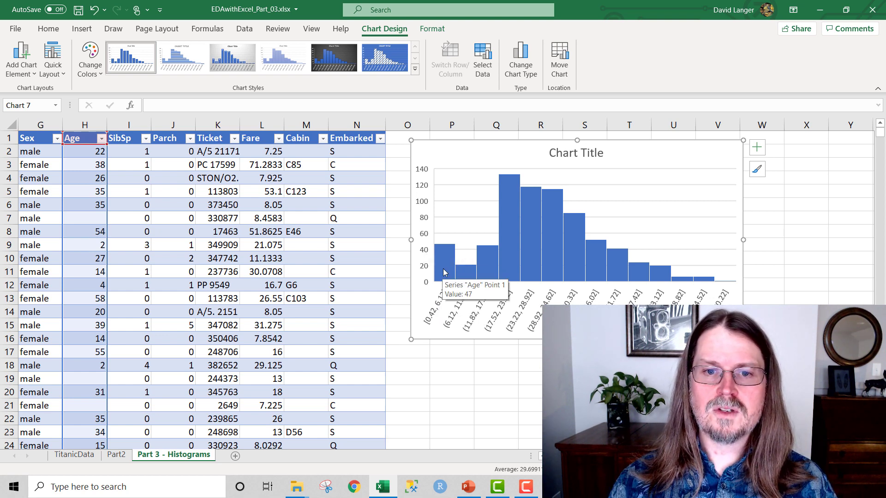
# Step: Open Format Axis for the histogram's horizontal axis, showing automatic bin width 5.7 and 14 bins
pyautogui.click(502, 312)
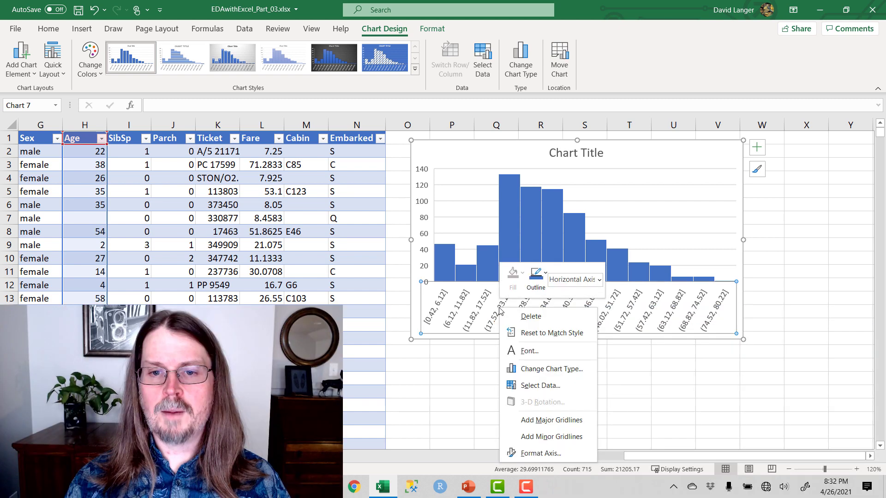
pyautogui.rightClick(500, 311)
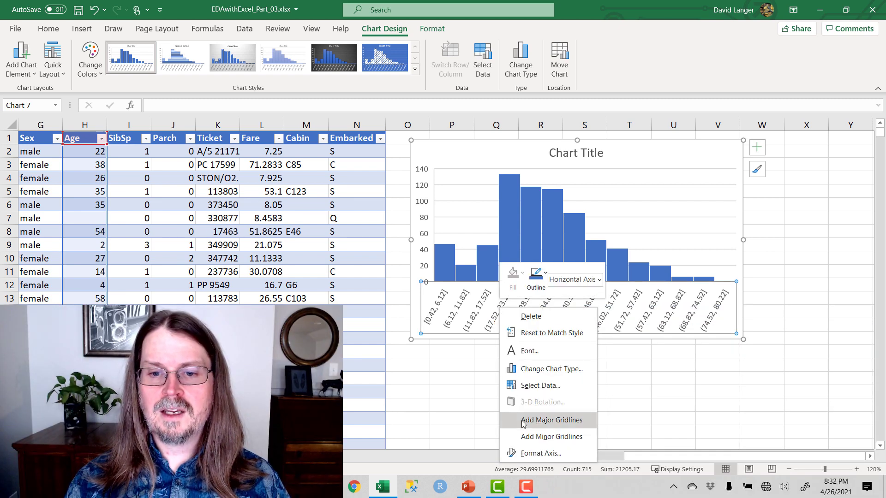
pyautogui.click(526, 453)
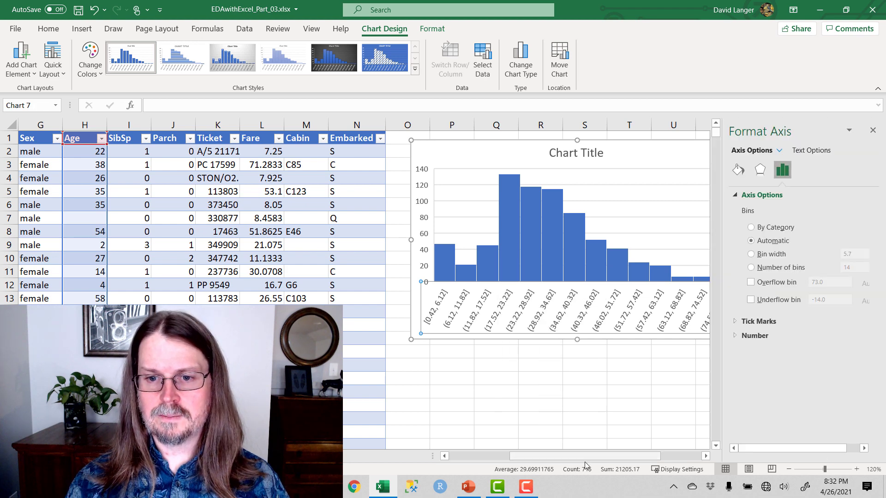
pyautogui.click(706, 456)
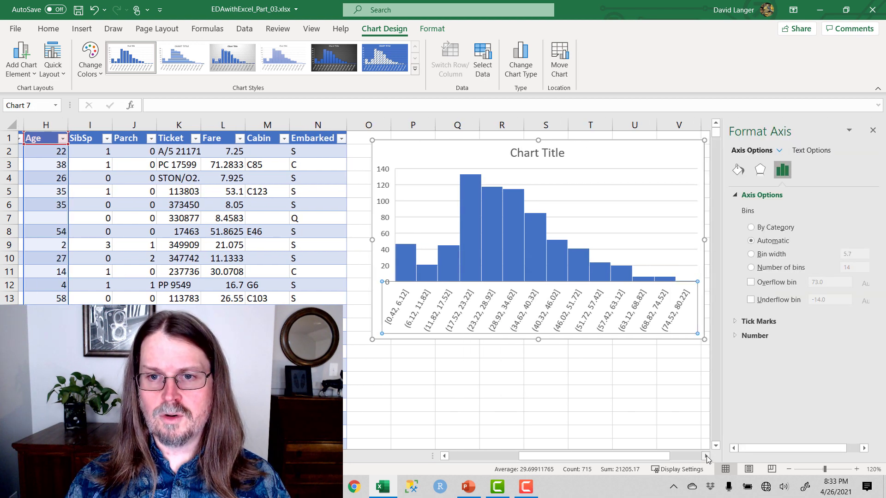
pyautogui.click(707, 456)
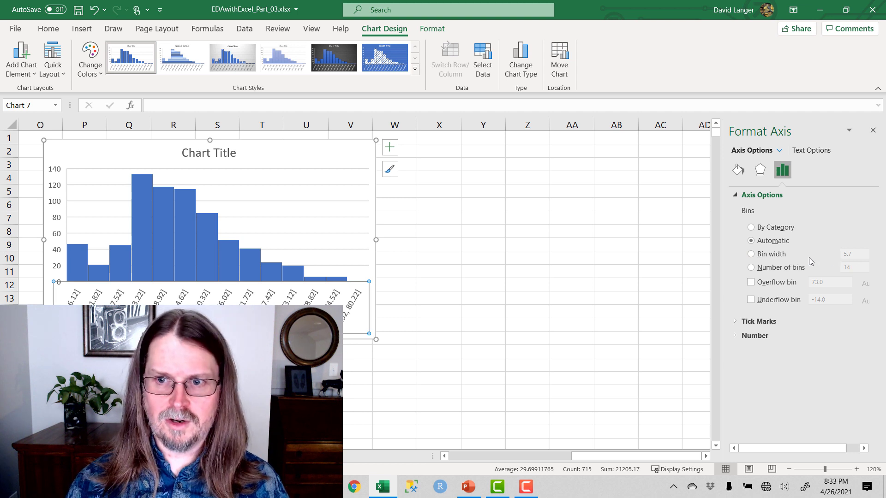
# Step: Switch the histogram's bins to a fixed bin width of 5
pyautogui.click(774, 256)
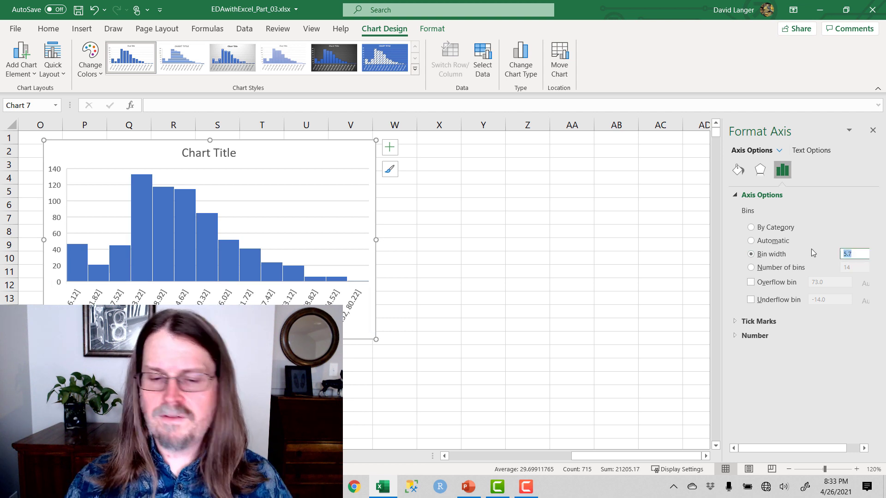
pyautogui.write('5')
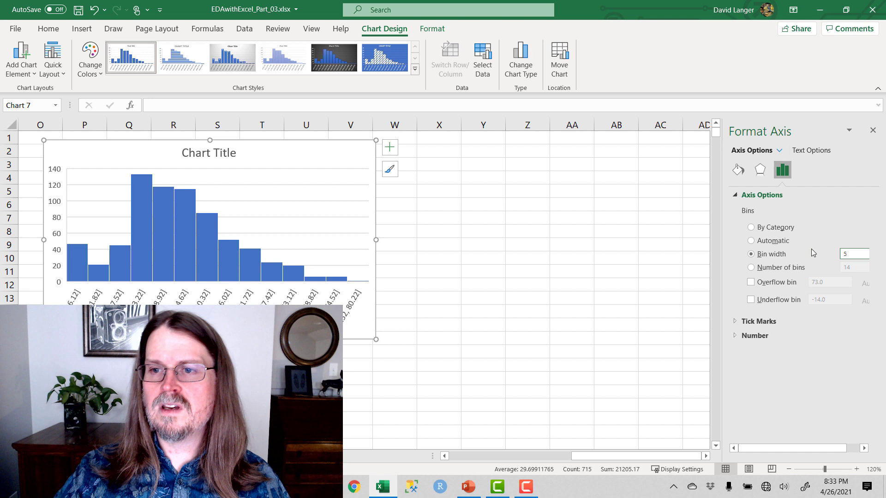
pyautogui.press('Return')
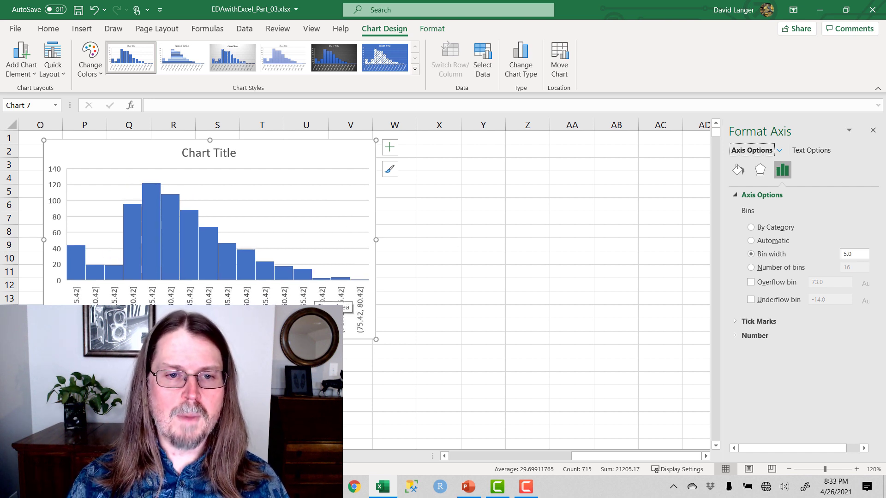
# Step: Enlarge the chart by widening it to the right and stretching it down toward row 23
pyautogui.moveTo(377, 239); pyautogui.dragTo(597, 241)
pyautogui.moveTo(320, 339); pyautogui.dragTo(321, 422)
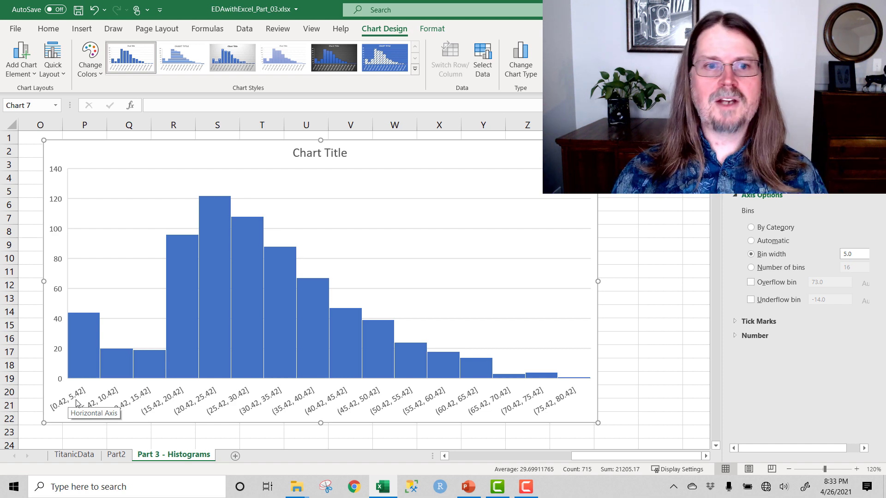
pyautogui.moveTo(85, 349)
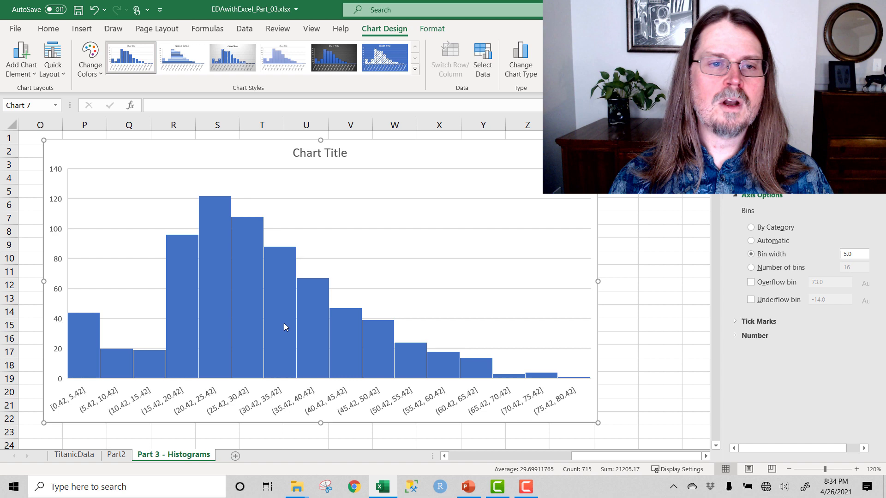
pyautogui.moveTo(271, 307)
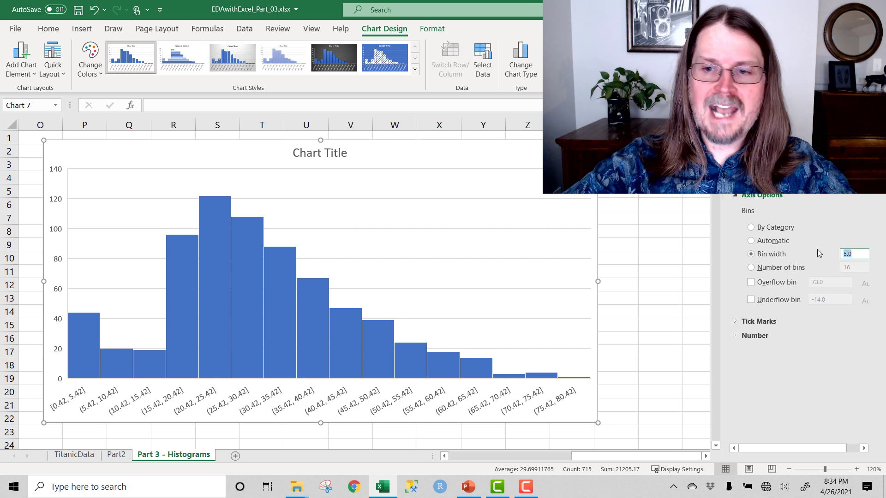
# Step: Change the bin width to 10, giving eight bins from [0.42, 10.42] to (70.42, 80.42]
pyautogui.write('10')
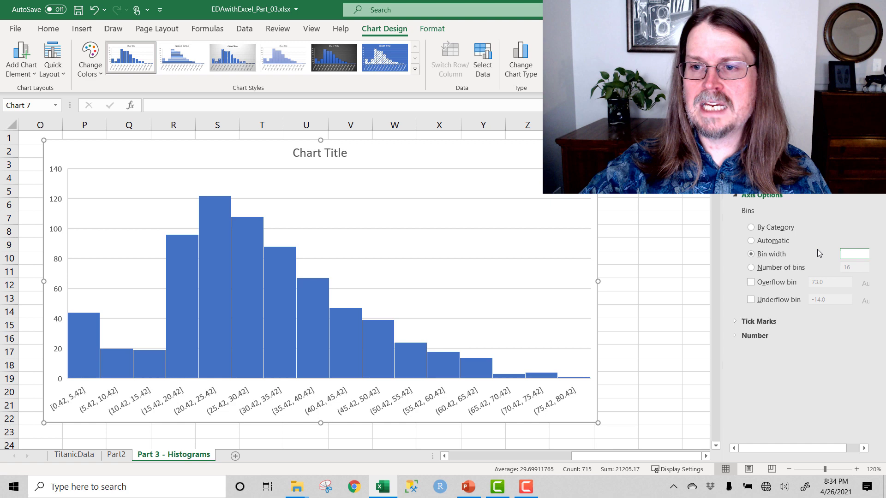
pyautogui.press('Return')
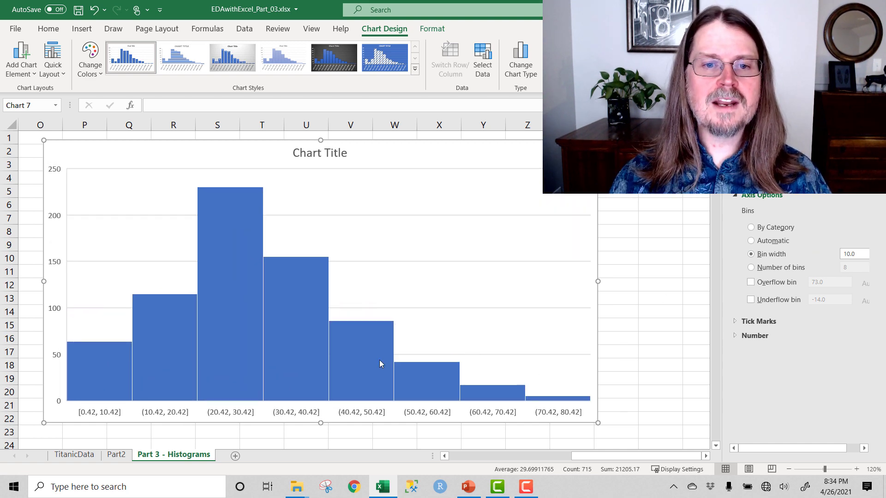
pyautogui.moveTo(380, 364)
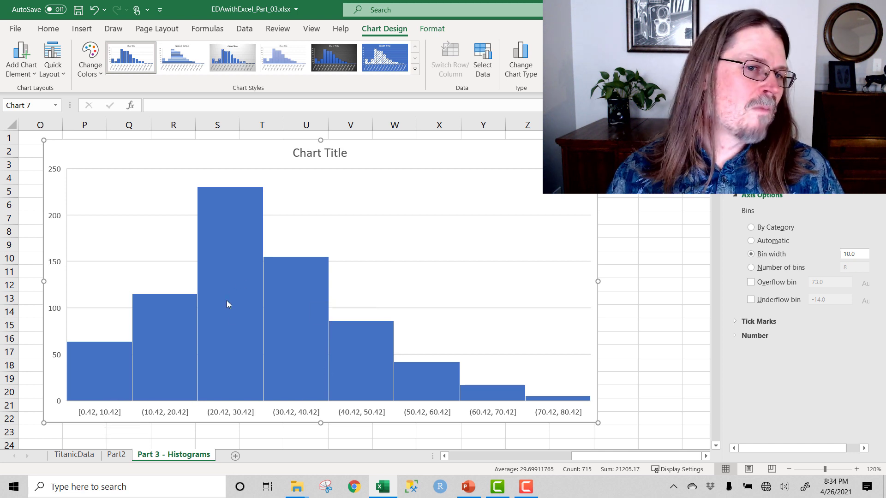
pyautogui.moveTo(277, 344)
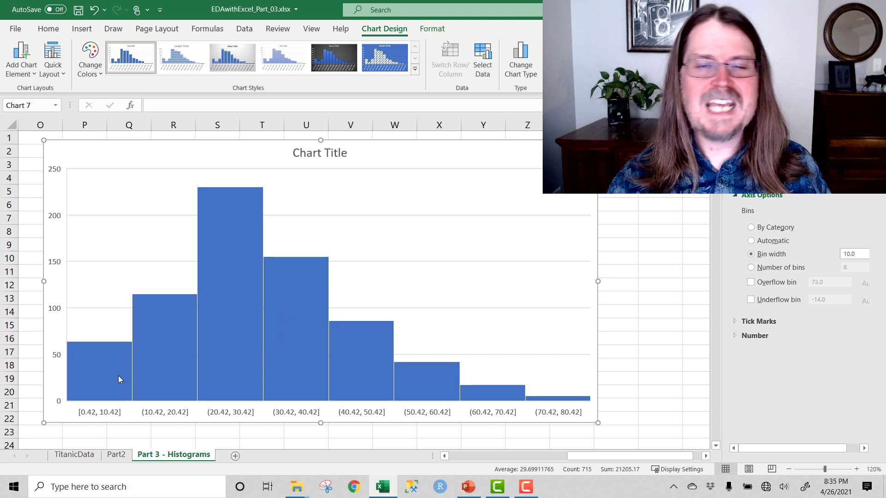
pyautogui.moveTo(119, 377)
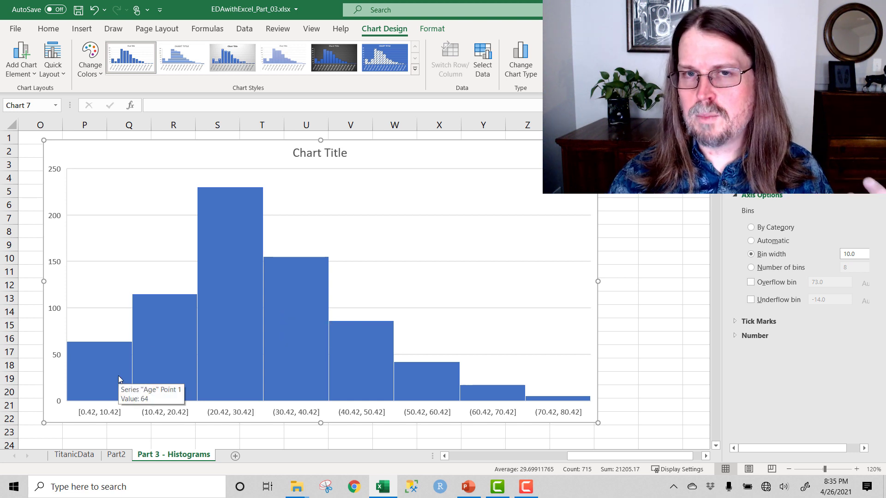
pyautogui.doubleClick(834, 250)
pyautogui.write('5')
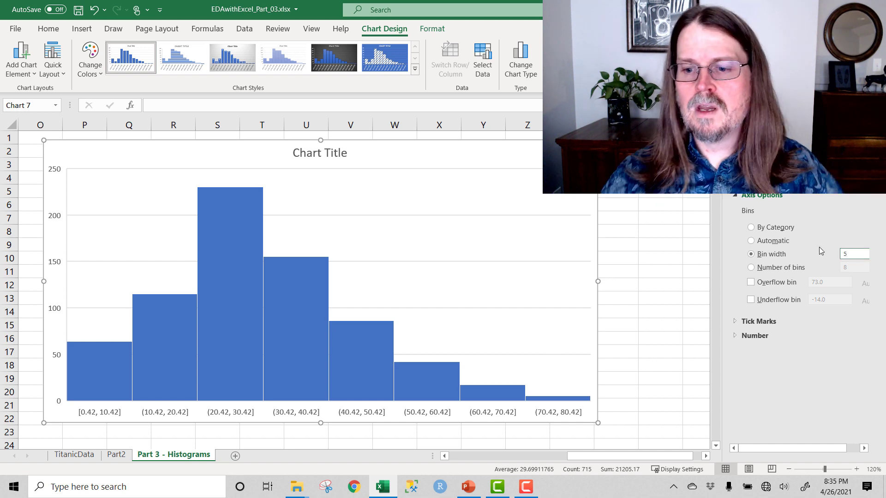
pyautogui.press('Return')
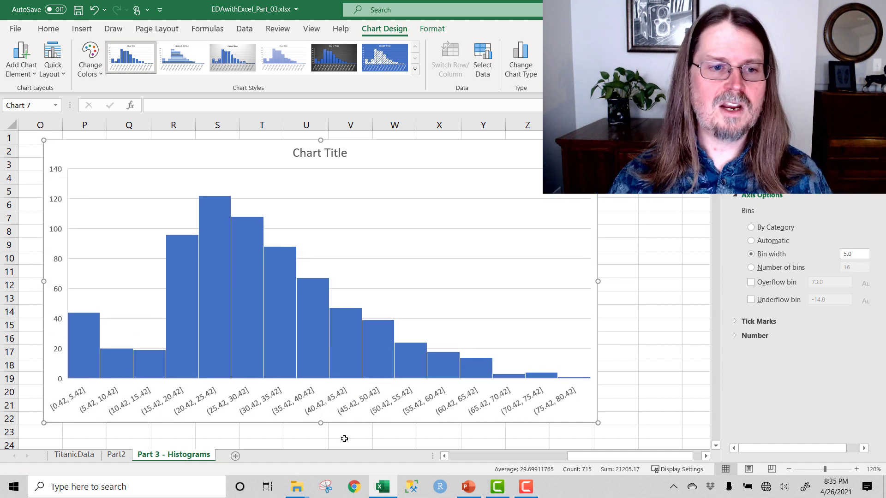
pyautogui.moveTo(77, 333)
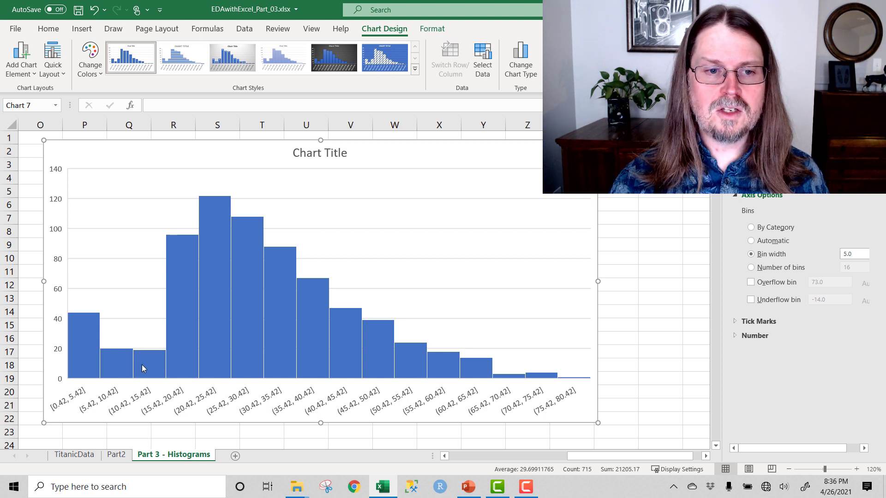
pyautogui.moveTo(82, 340)
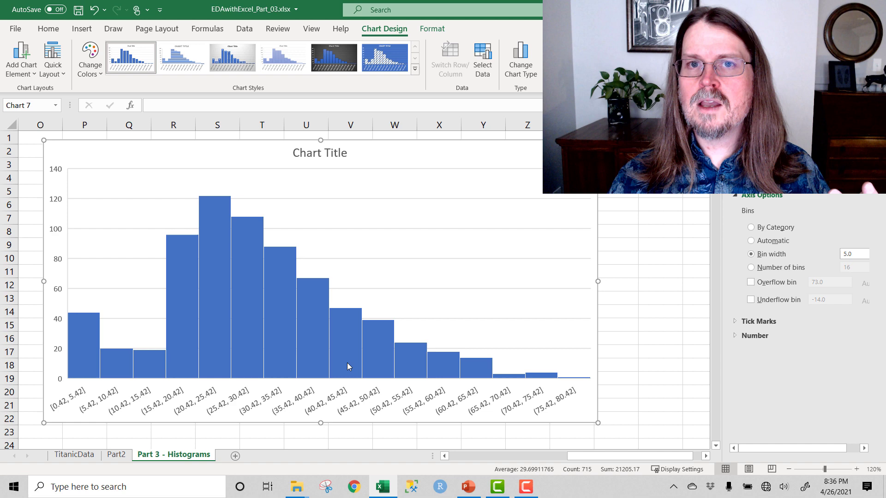
# Step: Scroll the sheet fully left to show columns A–F of the Titanic passenger table
pyautogui.moveTo(321, 353)
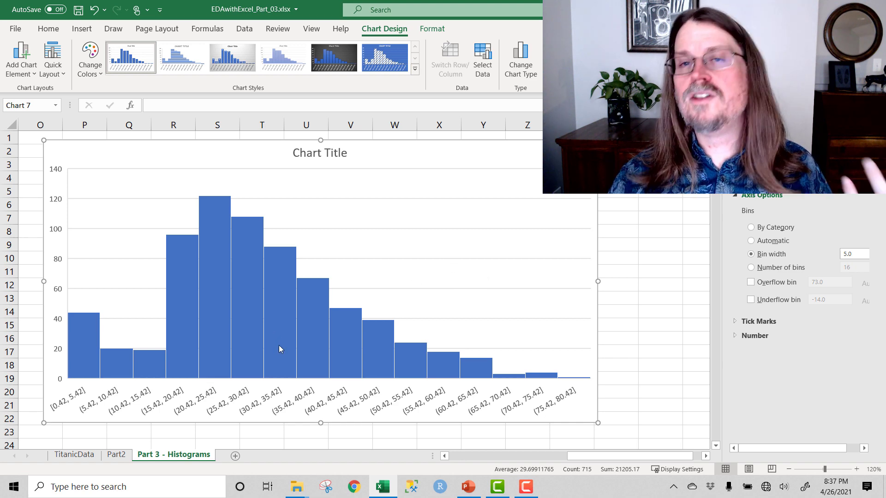
pyautogui.moveTo(284, 291)
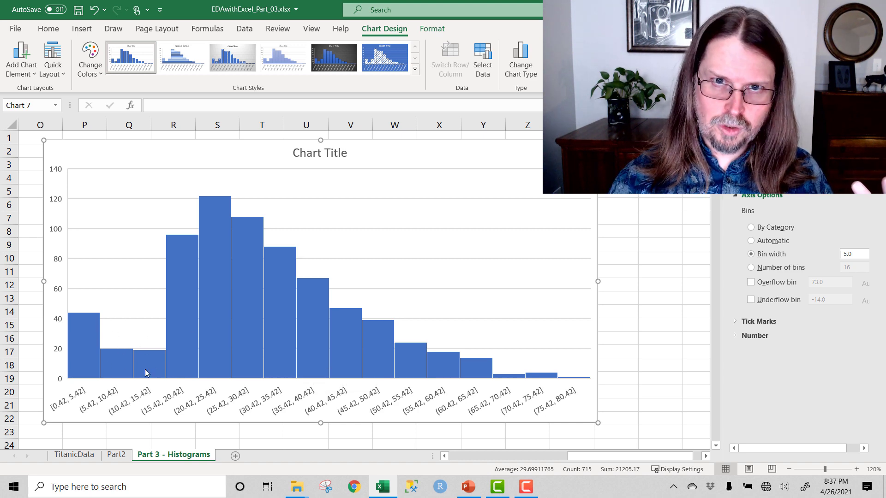
pyautogui.moveTo(126, 352)
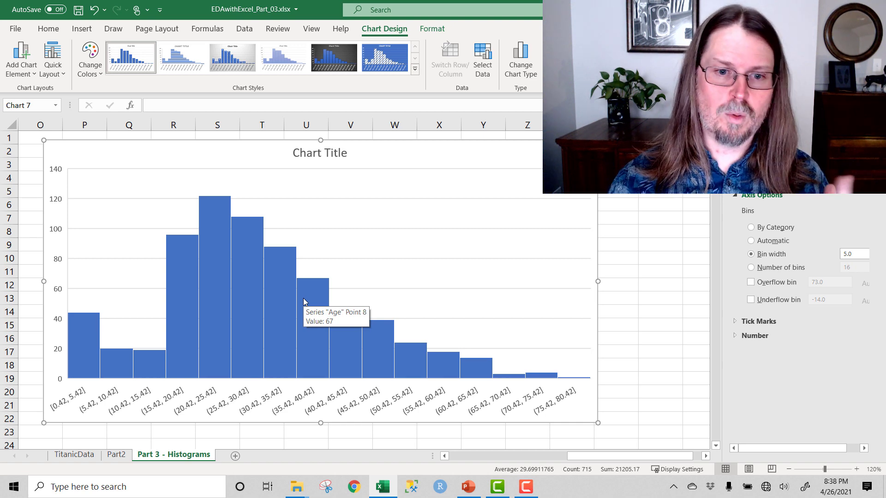
pyautogui.moveTo(638, 457); pyautogui.dragTo(520, 459)
# Step: Insert a PivotTable from the passenger table onto the existing sheet at cell P26
pyautogui.click(370, 253)
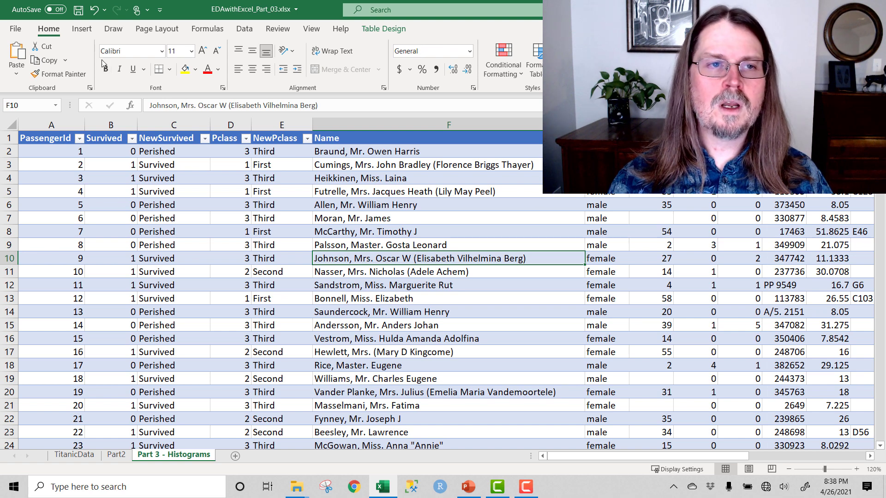
pyautogui.click(82, 29)
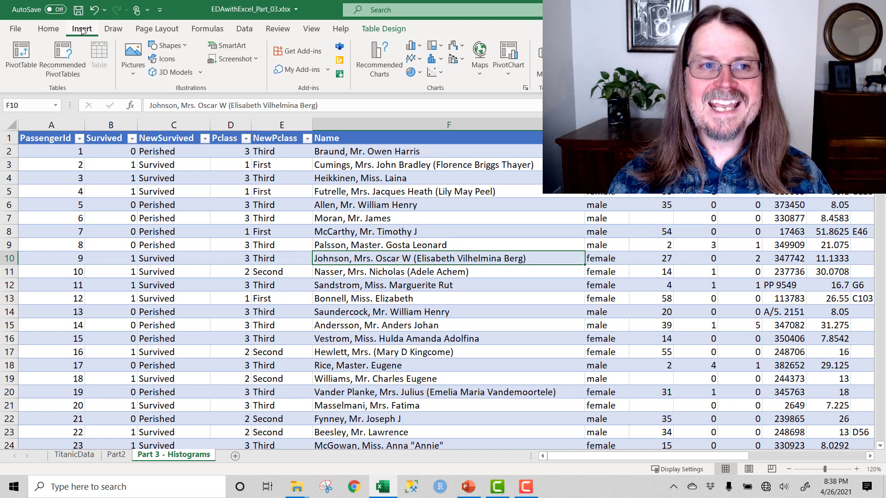
pyautogui.click(27, 54)
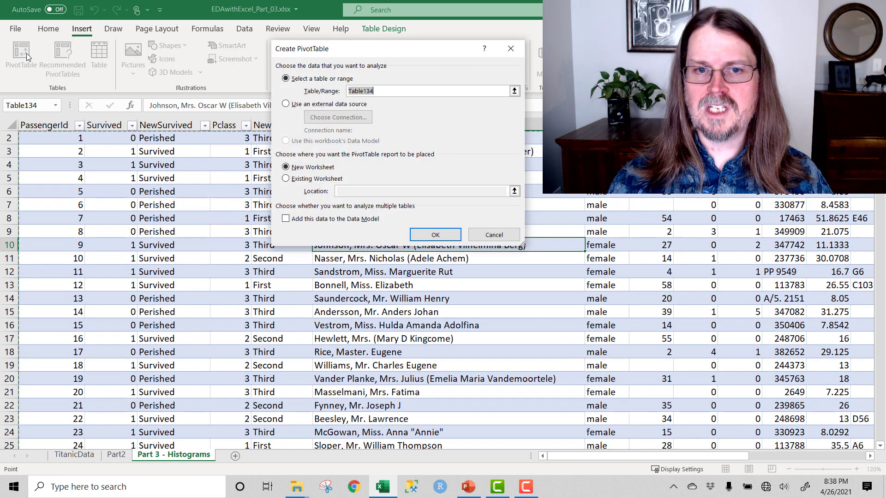
pyautogui.click(301, 180)
pyautogui.moveTo(631, 457); pyautogui.dragTo(735, 458)
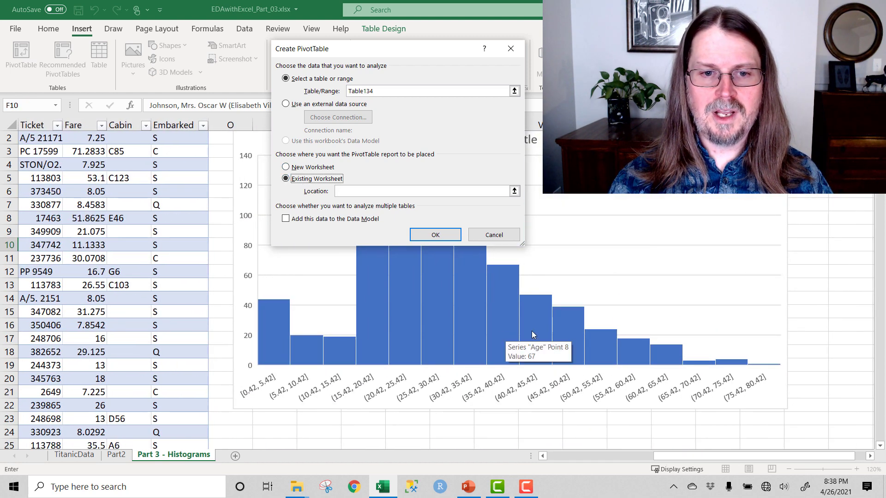
pyautogui.scroll(-4, 881, 446)
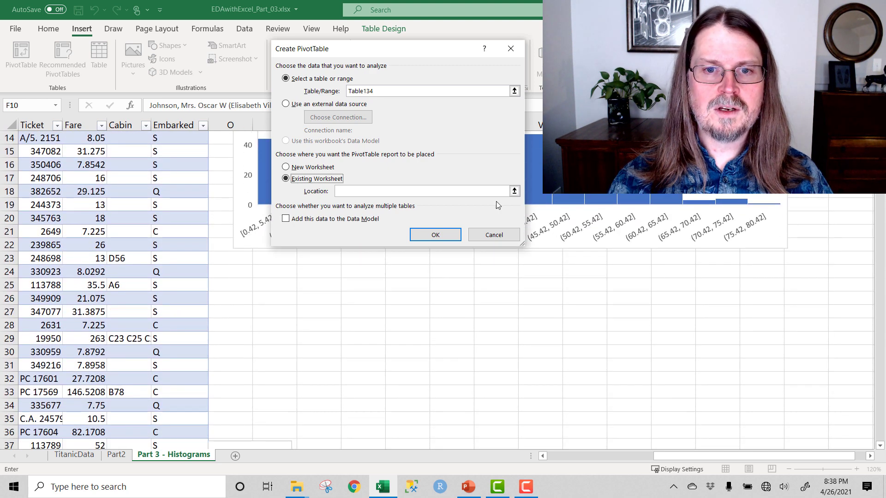
pyautogui.click(514, 190)
pyautogui.click(284, 299)
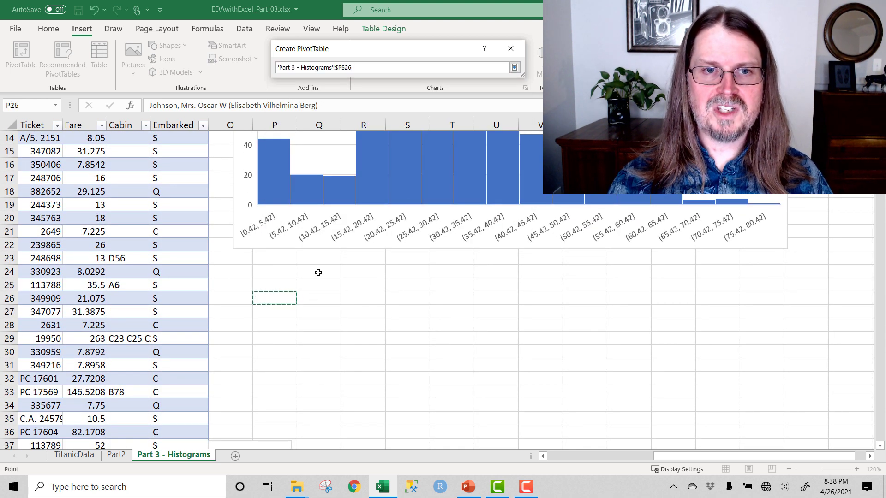
pyautogui.click(513, 67)
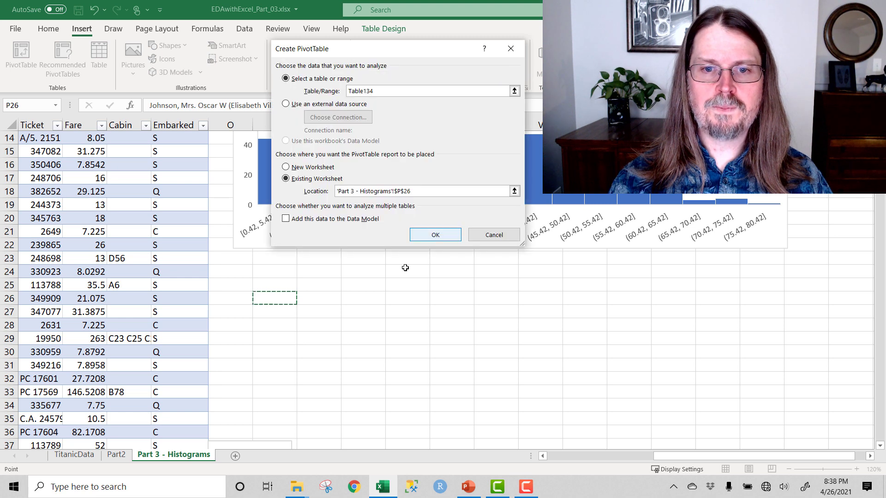
pyautogui.click(426, 236)
pyautogui.scroll(-4, 479, 235)
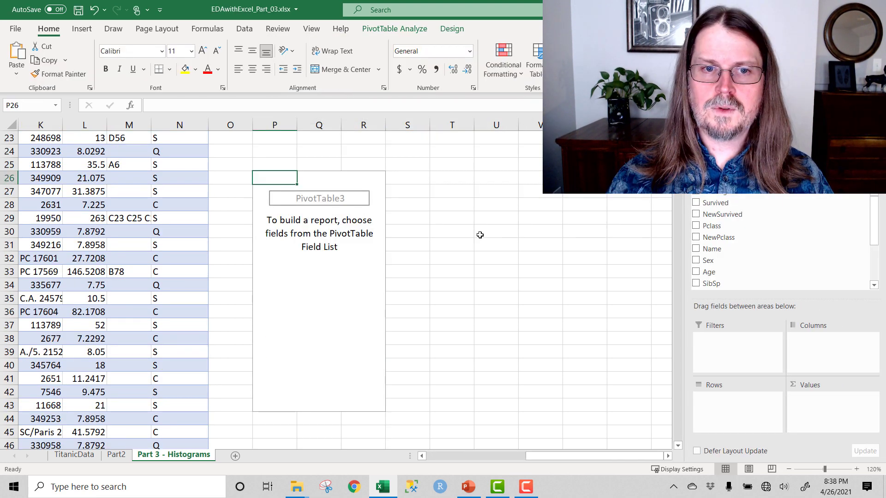
# Step: Bring the empty pivot at P26 into view and add Age to Rows, listing each distinct age
pyautogui.scroll(1, 479, 235)
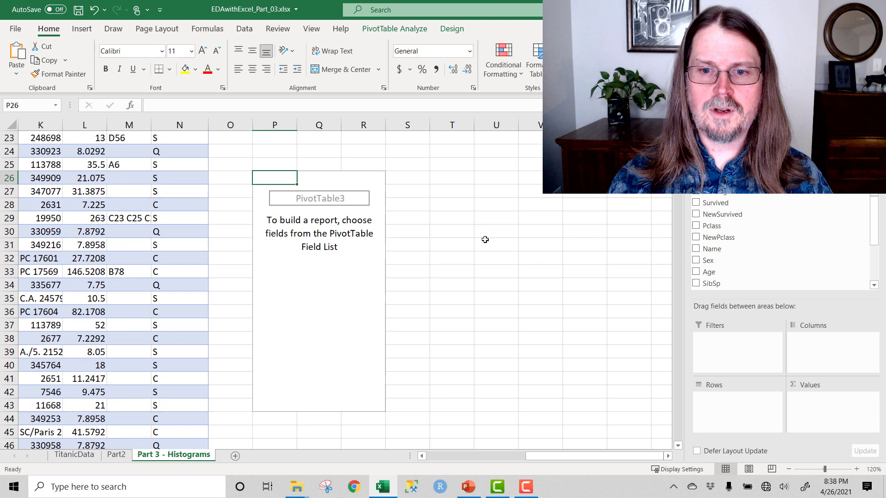
pyautogui.click(668, 456)
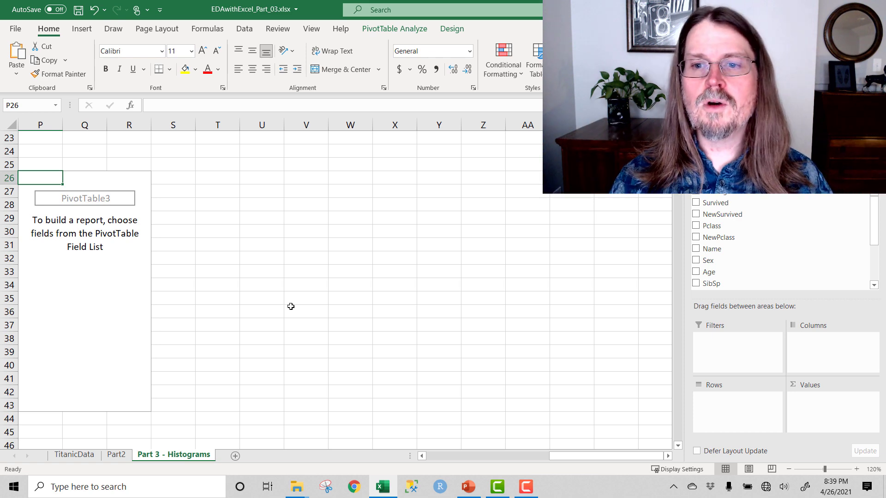
pyautogui.moveTo(704, 274); pyautogui.dragTo(710, 398)
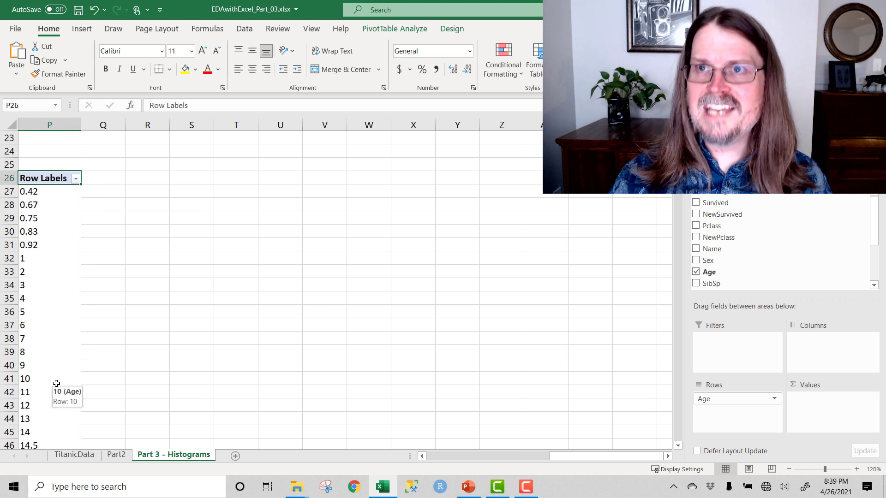
# Step: Group the Age row labels by 5, giving ranges 0.42-5.42 through 75.42-80.42
pyautogui.rightClick(31, 219)
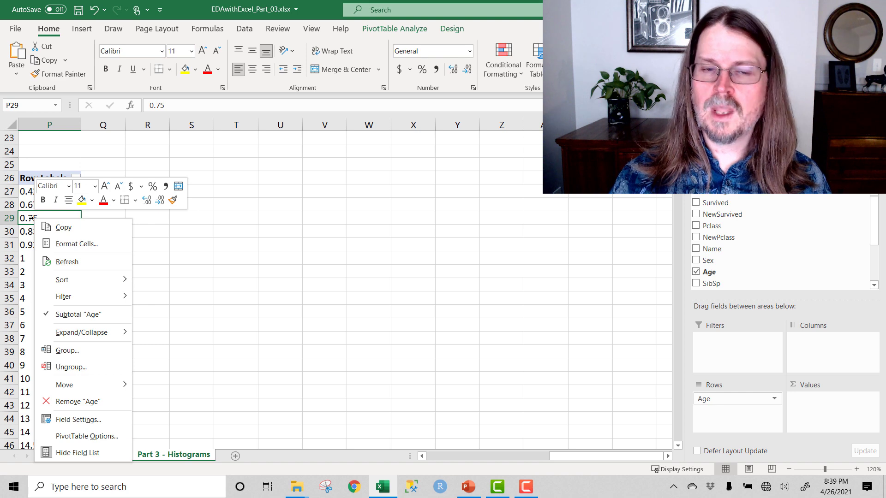
pyautogui.click(67, 350)
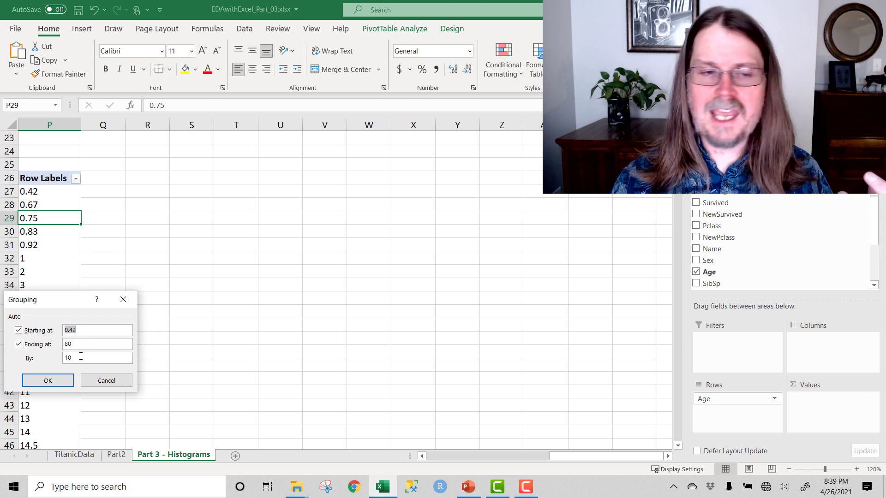
pyautogui.click(74, 359)
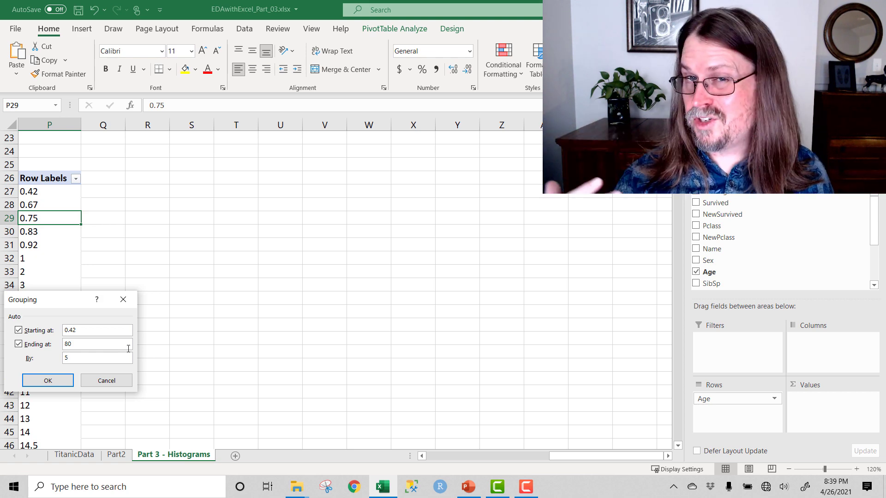
pyautogui.click(58, 385)
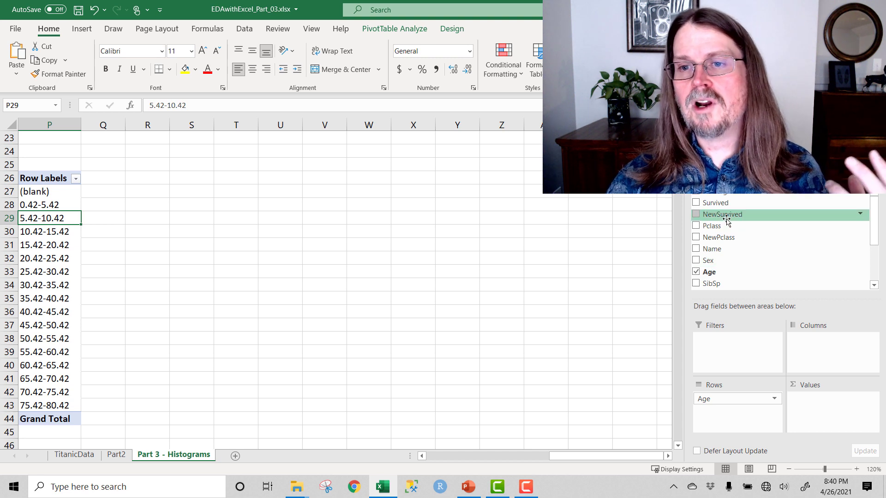
# Step: Add NewSurvived to Columns and as a count in Values, showing Perished 549 and Survived 342
pyautogui.moveTo(748, 214); pyautogui.dragTo(830, 344)
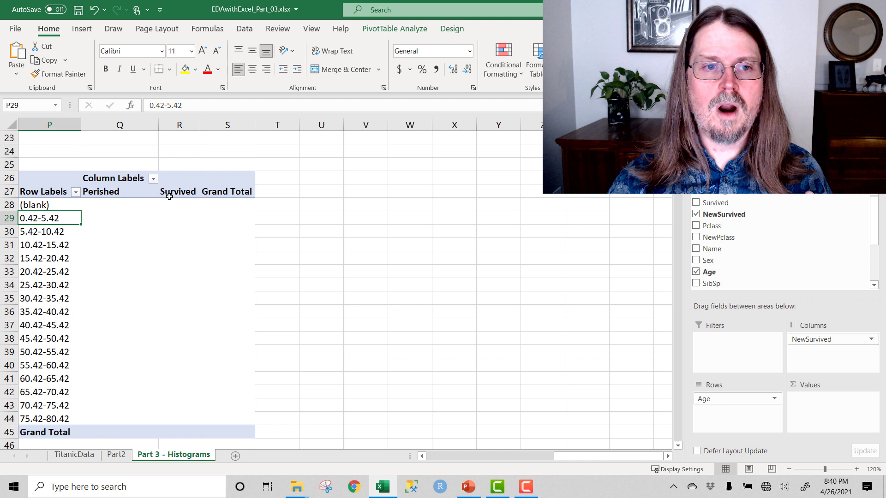
pyautogui.moveTo(723, 214); pyautogui.dragTo(817, 405)
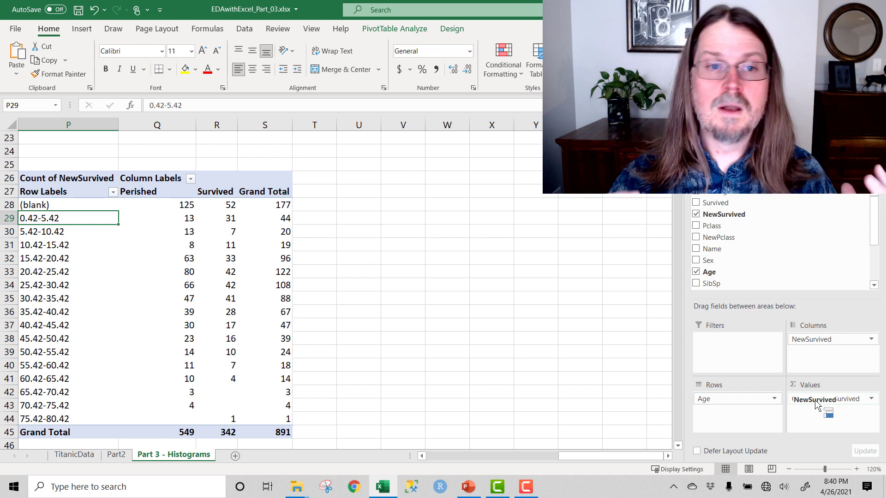
pyautogui.moveTo(816, 405); pyautogui.dragTo(815, 405)
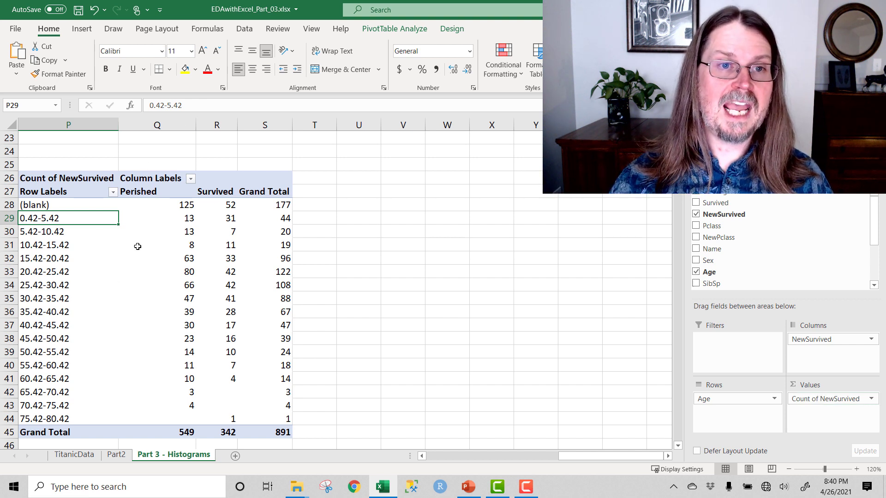
# Step: Insert a stacked column PivotChart of Perished and Survived counts per age bin
pyautogui.click(87, 30)
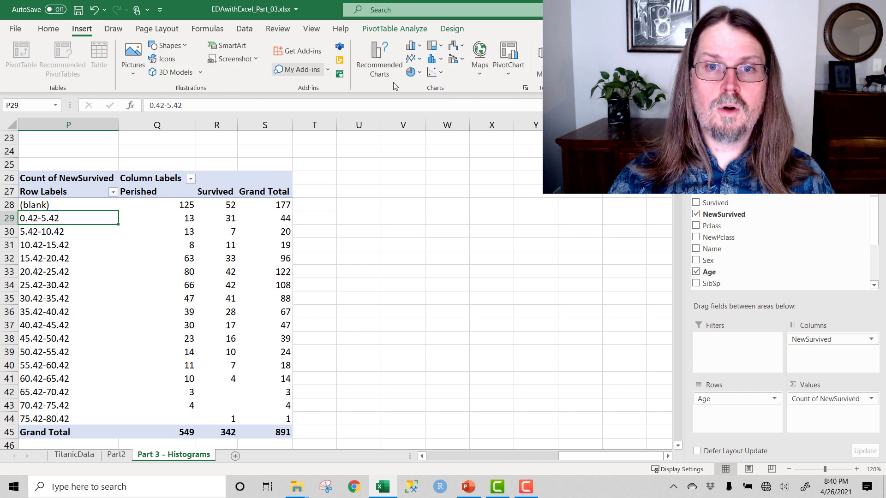
pyautogui.click(510, 78)
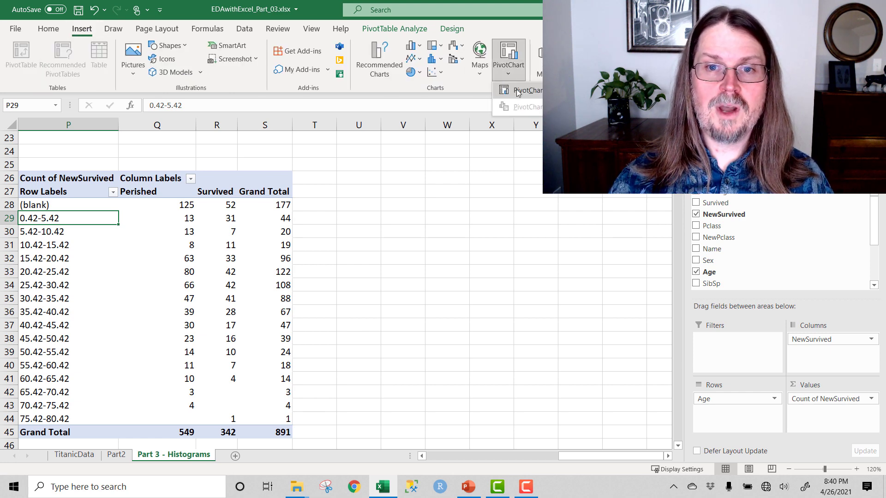
pyautogui.click(517, 91)
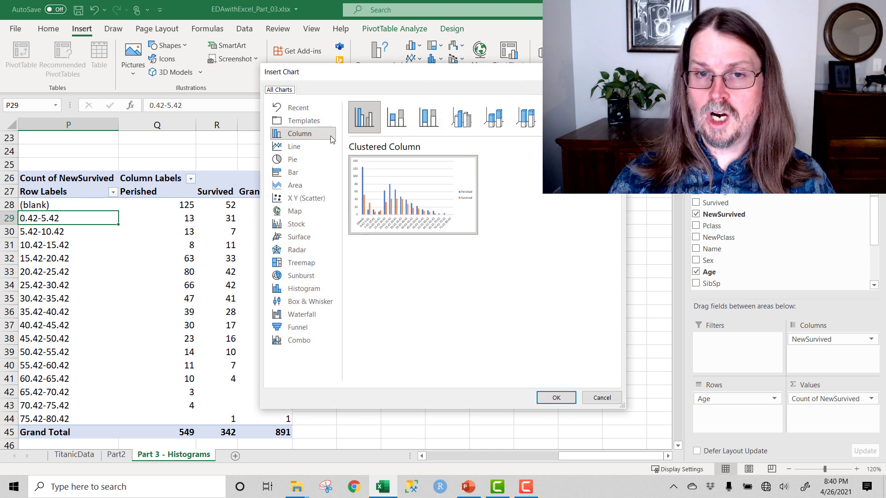
pyautogui.click(406, 122)
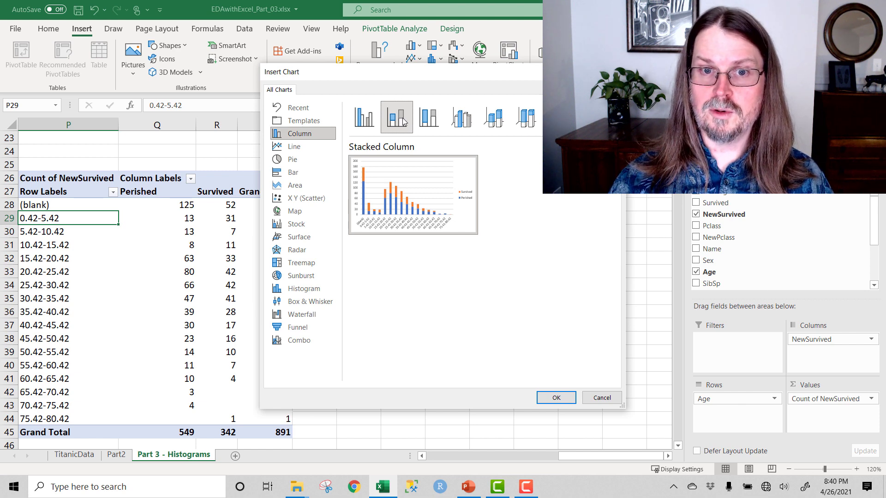
pyautogui.click(556, 398)
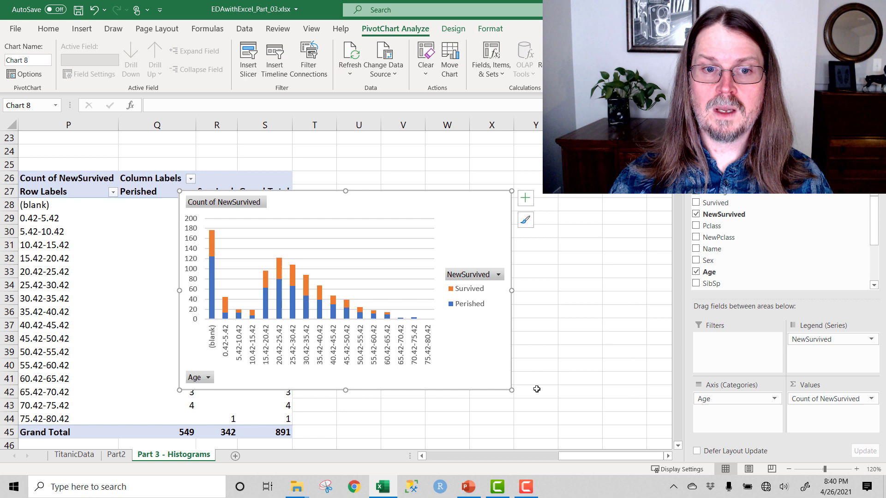
# Step: Move the pivot chart just below the pivot table's Grand Total row and enlarge it
pyautogui.moveTo(341, 193); pyautogui.dragTo(473, 179)
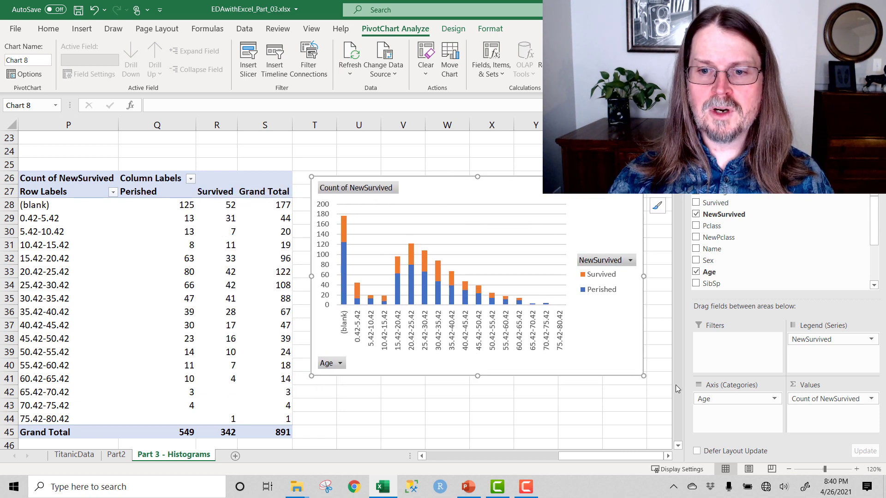
pyautogui.scroll(-2, 677, 445)
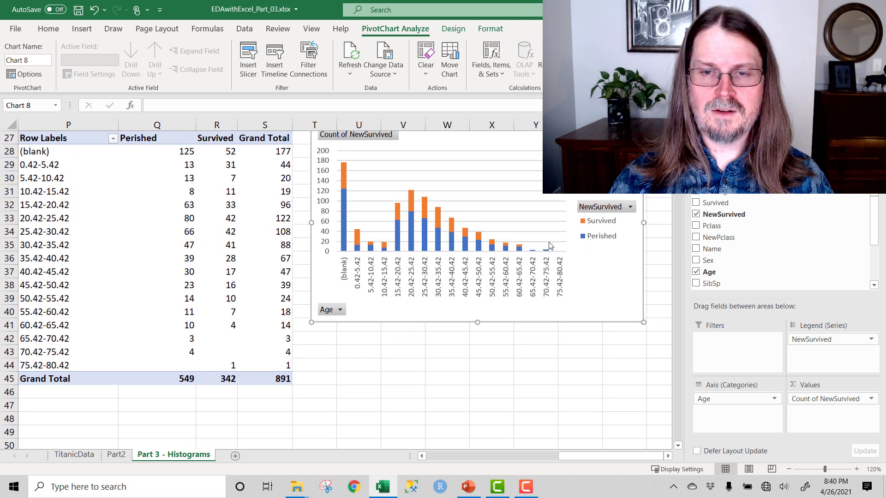
pyautogui.moveTo(500, 322); pyautogui.dragTo(240, 462)
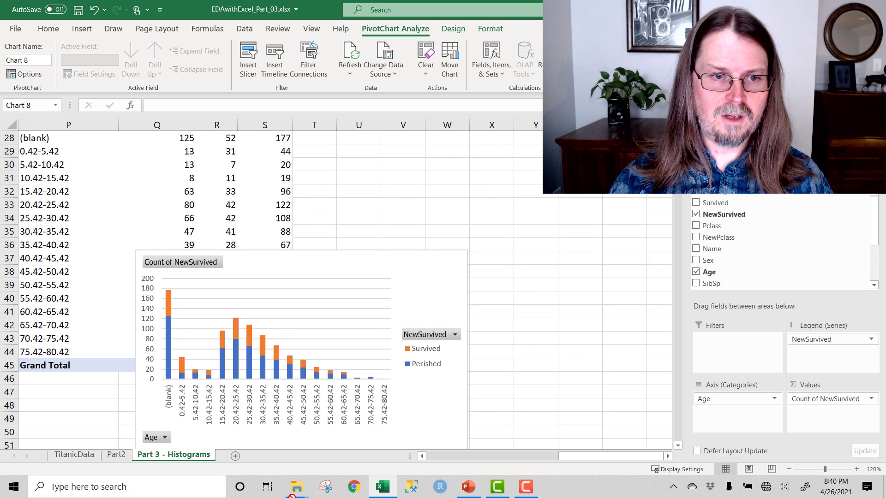
pyautogui.hotkey('ctrl', 'z')
pyautogui.scroll(-1, 419, 332)
pyautogui.scroll(-1, 430, 282)
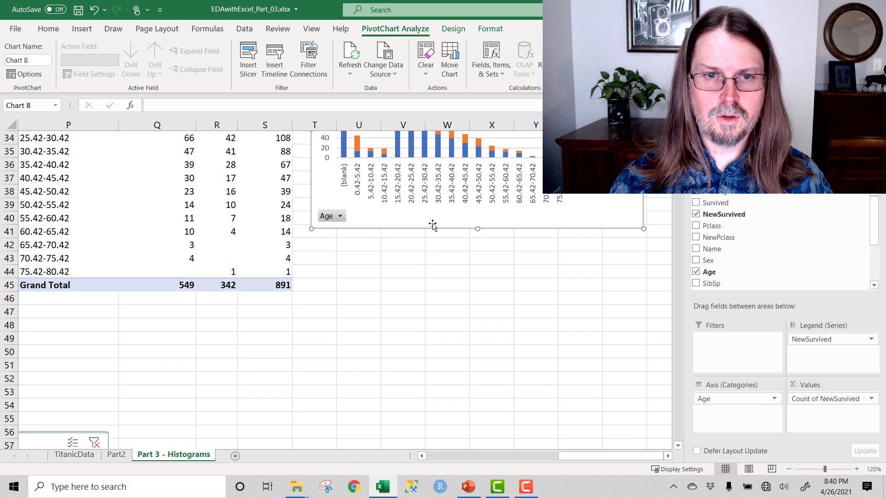
pyautogui.hotkey('ctrl', 'y')
pyautogui.moveTo(299, 184); pyautogui.dragTo(295, 184)
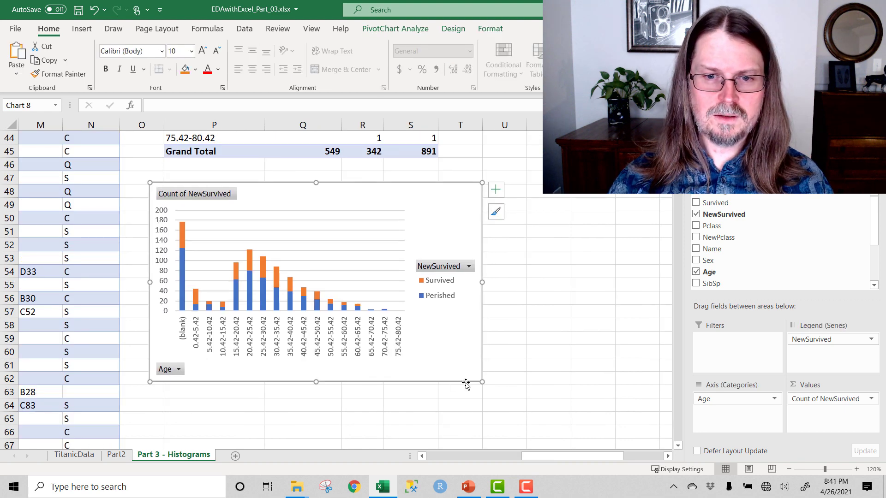
pyautogui.moveTo(481, 382); pyautogui.dragTo(595, 441)
# Step: Hide the Count of NewSurvived value button and the Age axis button on the chart
pyautogui.rightClick(229, 197)
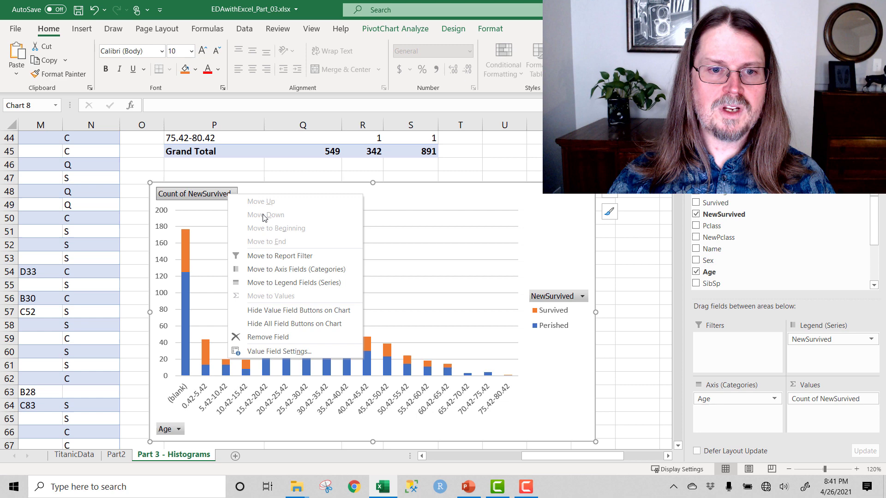
pyautogui.click(292, 310)
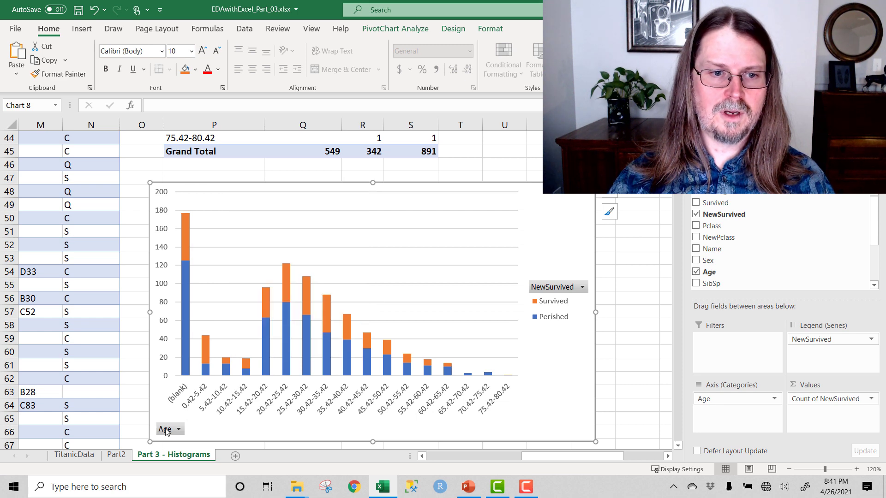
pyautogui.rightClick(180, 425)
pyautogui.click(230, 379)
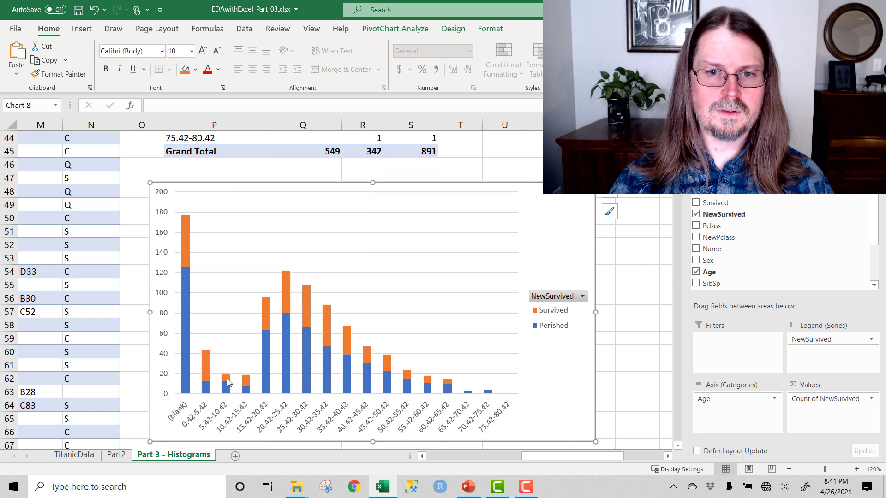
pyautogui.click(498, 252)
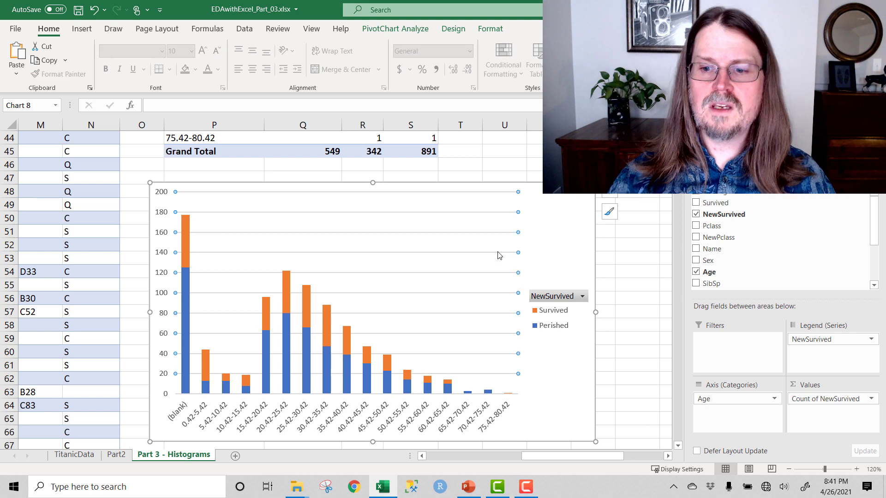
pyautogui.press('Escape')
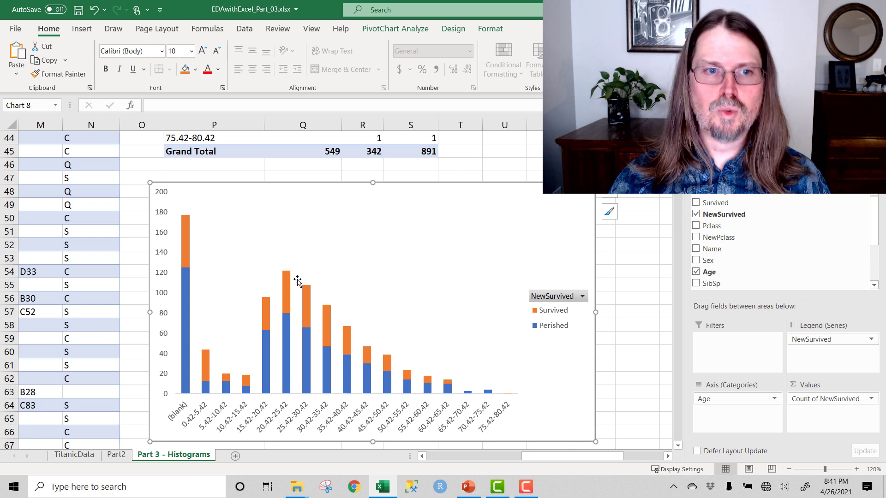
pyautogui.moveTo(295, 184); pyautogui.dragTo(294, 170)
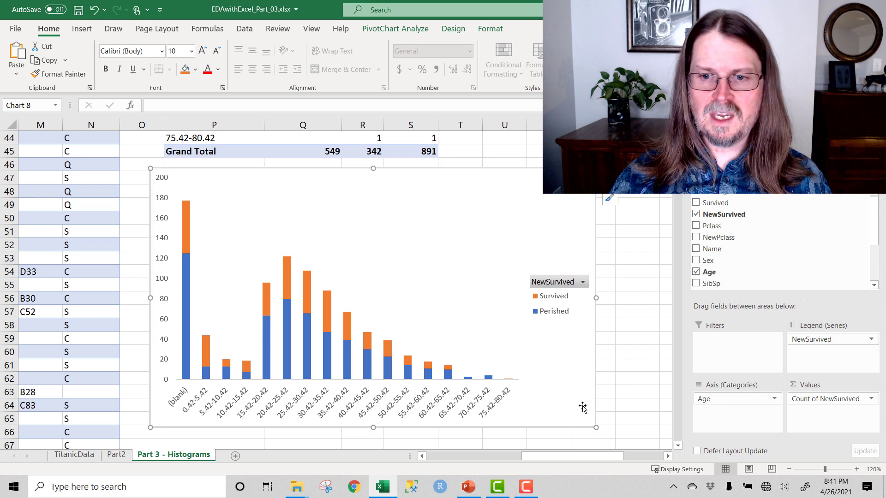
pyautogui.click(667, 456)
pyautogui.click(667, 456)
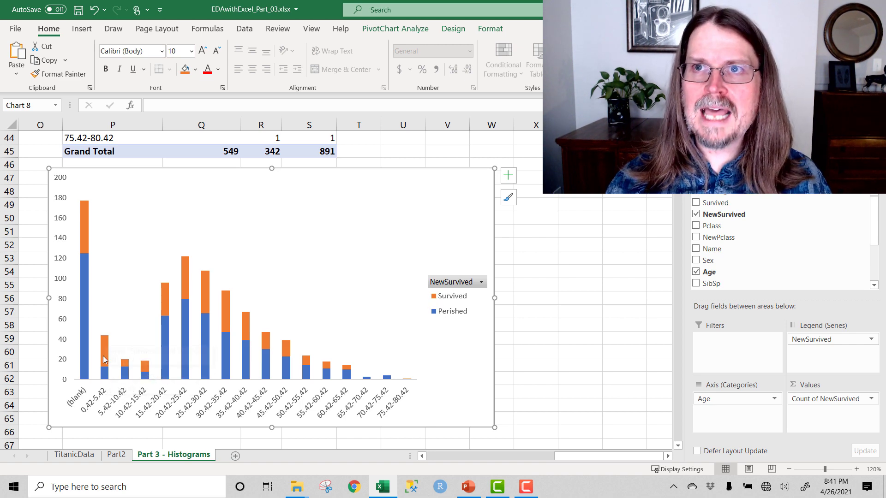
pyautogui.moveTo(105, 359)
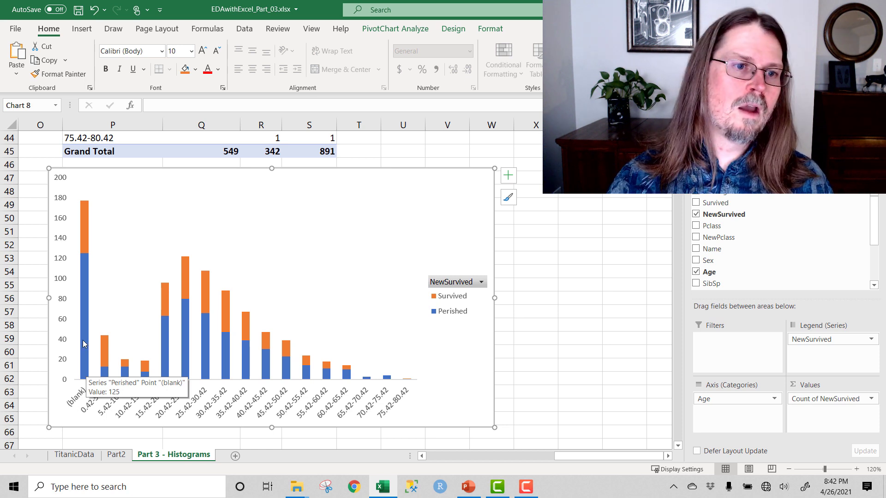
pyautogui.moveTo(87, 232)
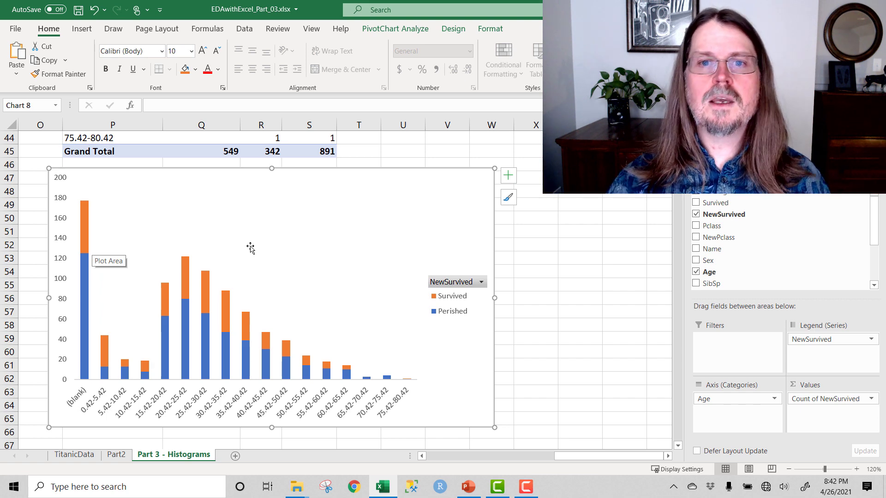
pyautogui.click(678, 446)
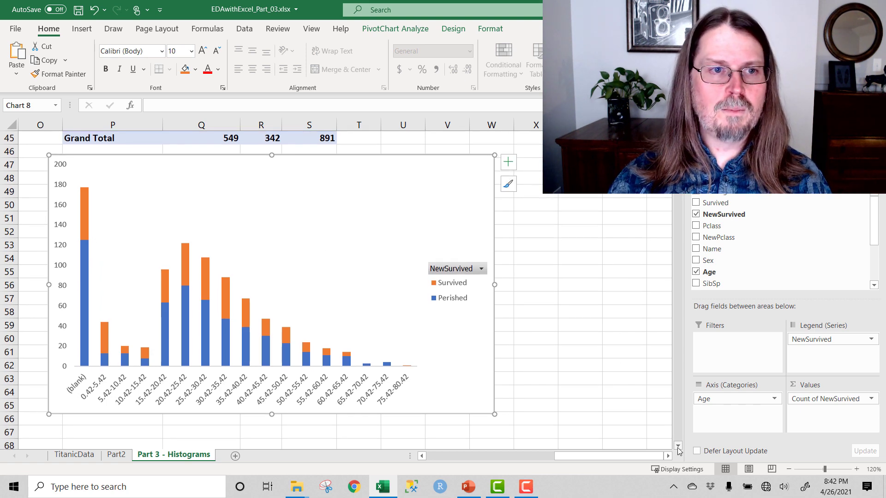
pyautogui.click(677, 446)
pyautogui.click(677, 446)
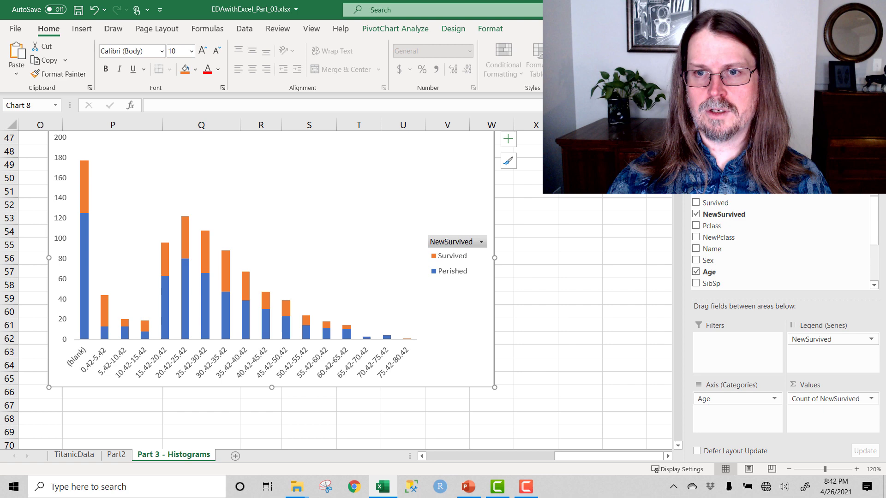
pyautogui.scroll(1, 382, 132)
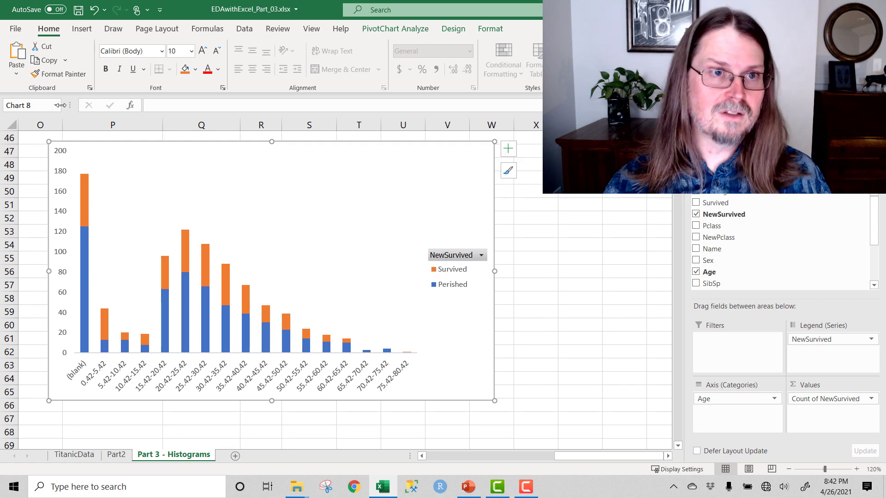
# Step: Insert NewPclass and Sex slicers for the pivot chart
pyautogui.click(80, 30)
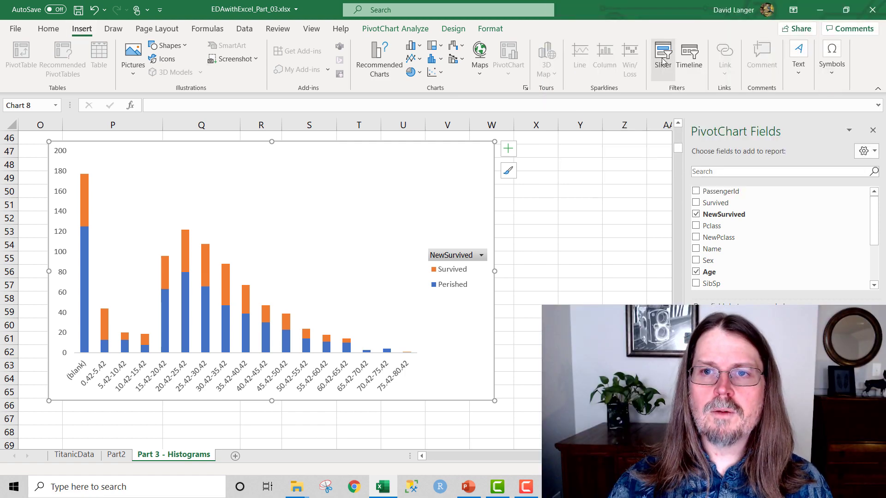
pyautogui.click(662, 60)
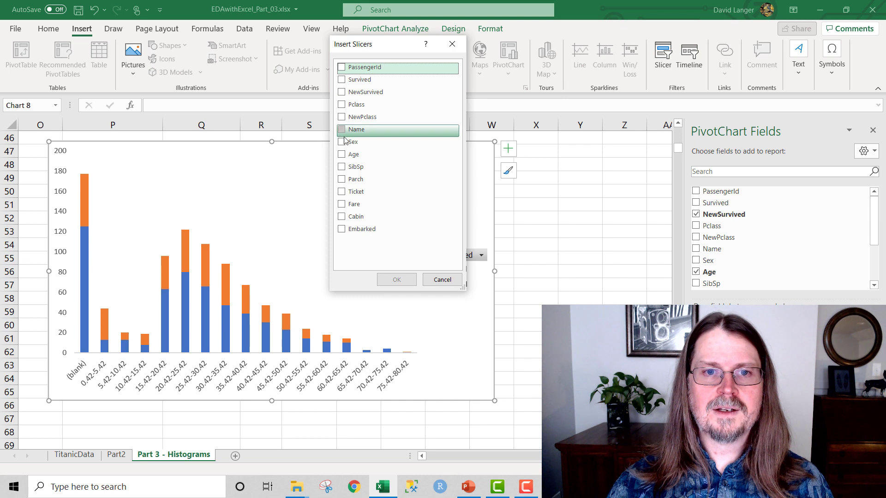
pyautogui.click(341, 117)
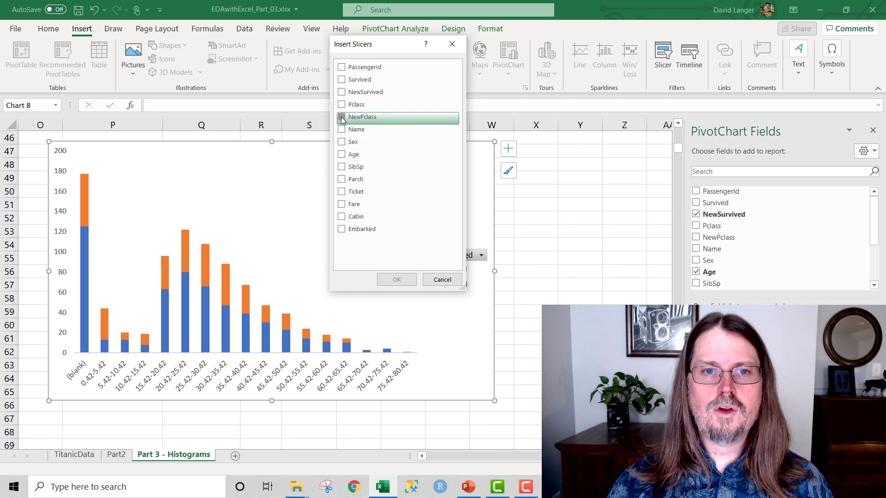
pyautogui.click(342, 142)
pyautogui.click(396, 280)
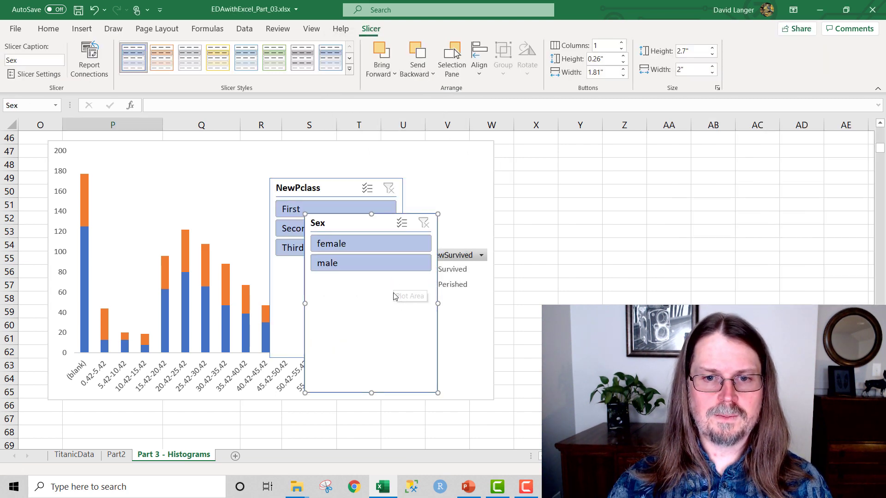
# Step: Place the Sex slicer beside the chart with the NewPclass slicer to its right
pyautogui.moveTo(346, 218); pyautogui.dragTo(537, 144)
pyautogui.moveTo(321, 187); pyautogui.dragTo(384, 197)
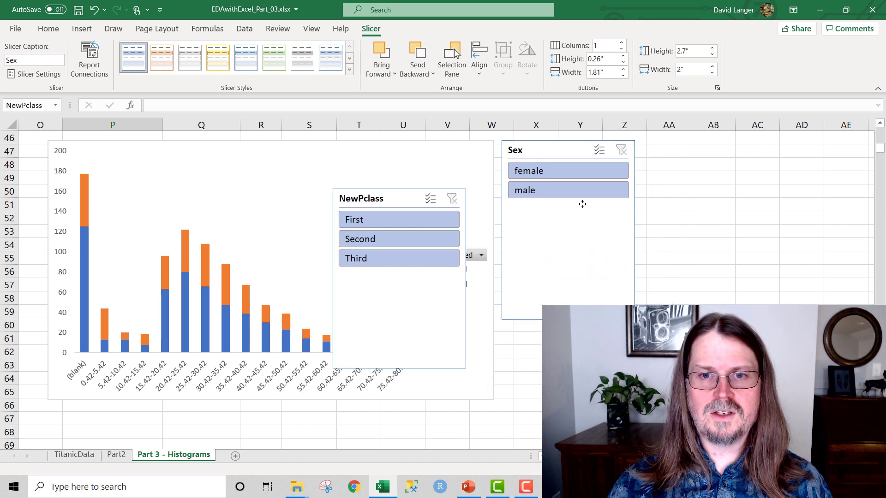
pyautogui.moveTo(582, 204); pyautogui.dragTo(694, 145)
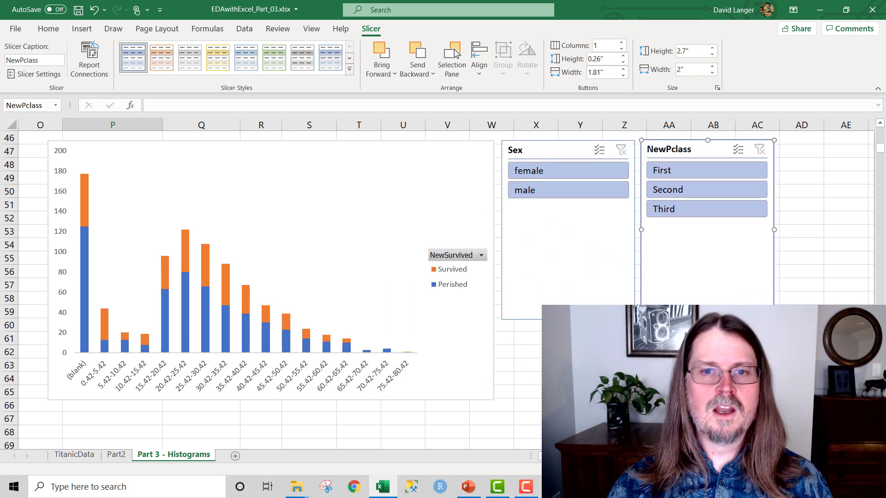
# Step: Filter to male passengers, then show First, Second and Third class one after another
pyautogui.click(547, 194)
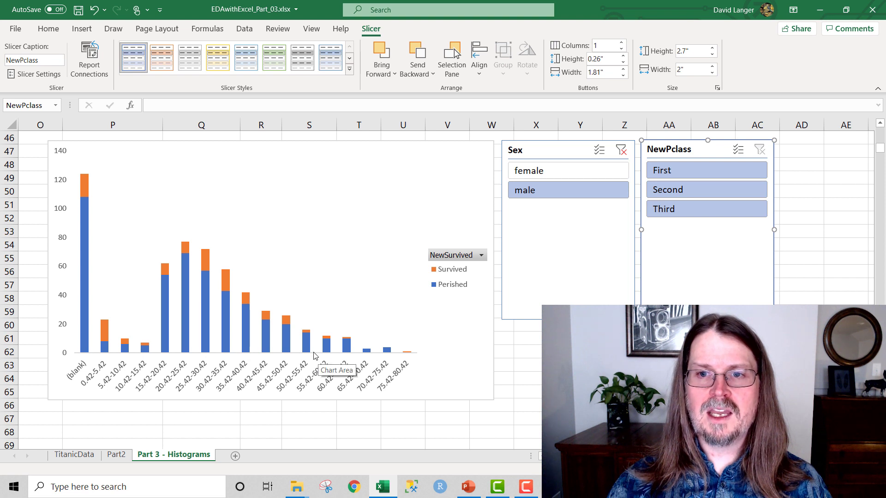
pyautogui.moveTo(106, 349)
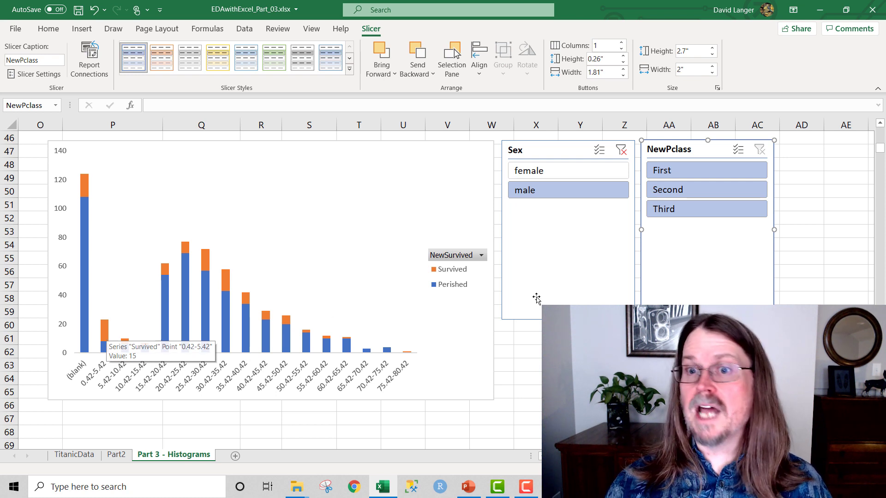
pyautogui.click(705, 170)
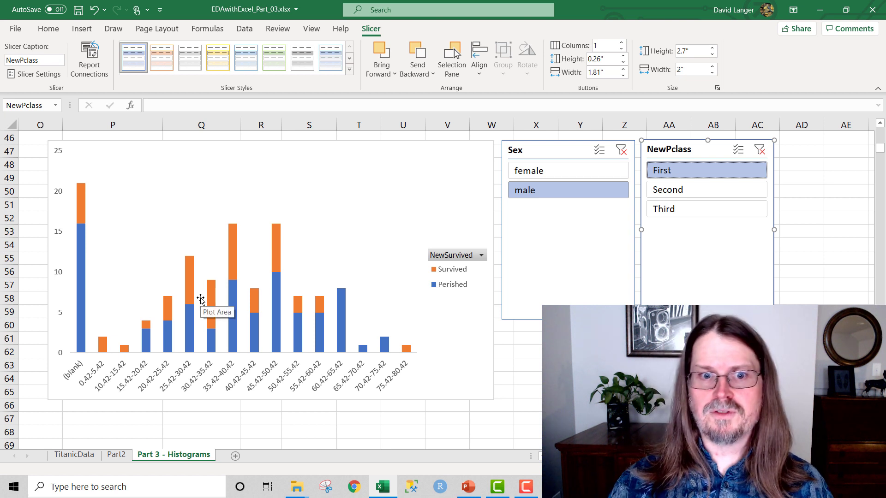
pyautogui.click(669, 193)
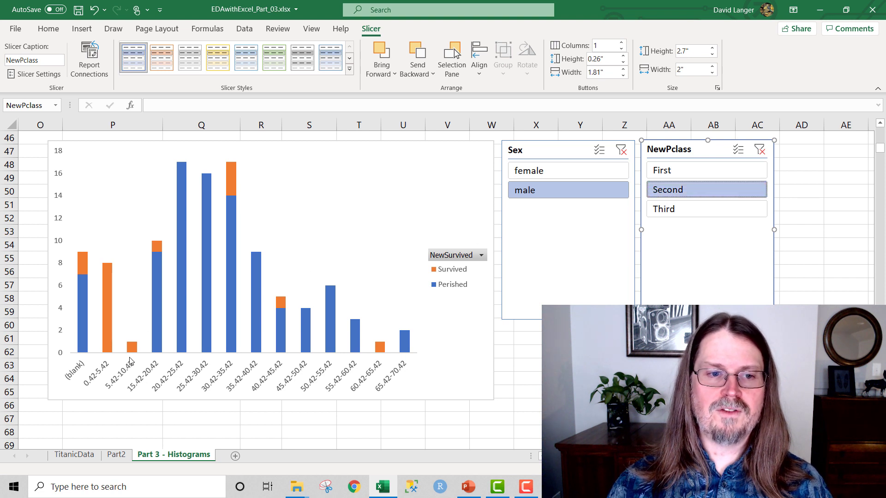
pyautogui.moveTo(111, 334)
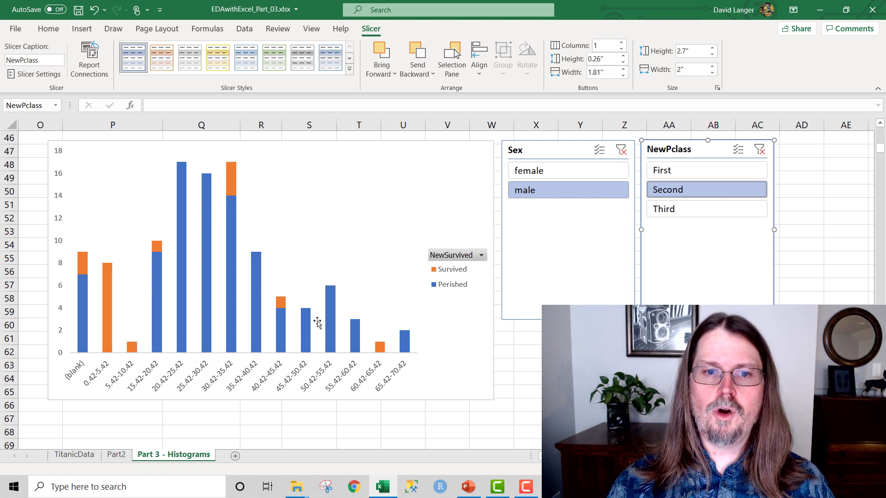
pyautogui.click(676, 202)
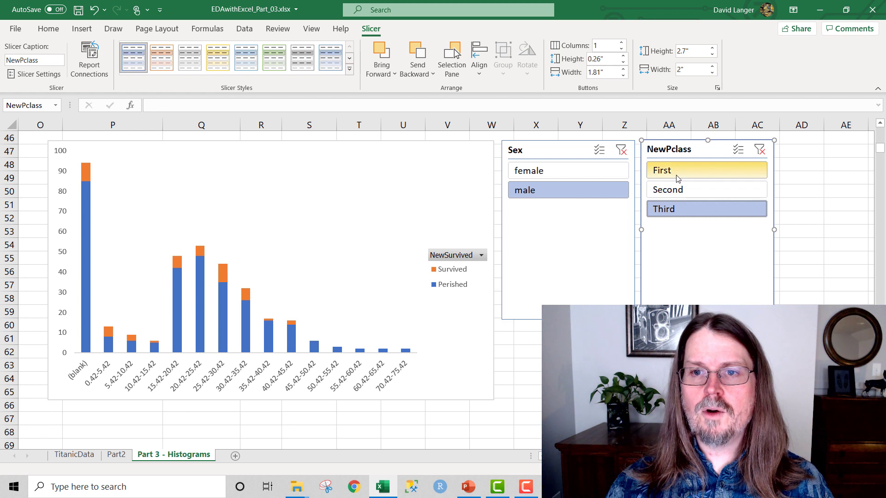
# Step: Reselect all three classes, filter to female passengers, then show only First class
pyautogui.moveTo(679, 170); pyautogui.dragTo(680, 212)
pyautogui.click(549, 172)
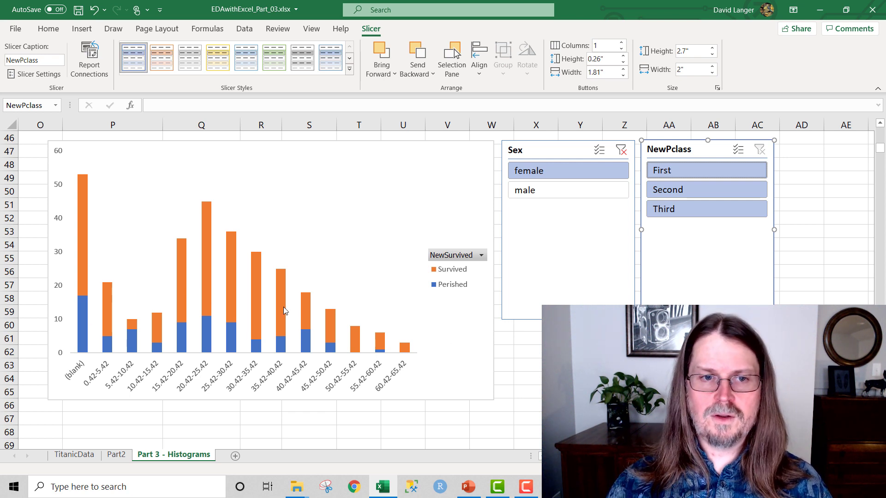
pyautogui.moveTo(284, 310)
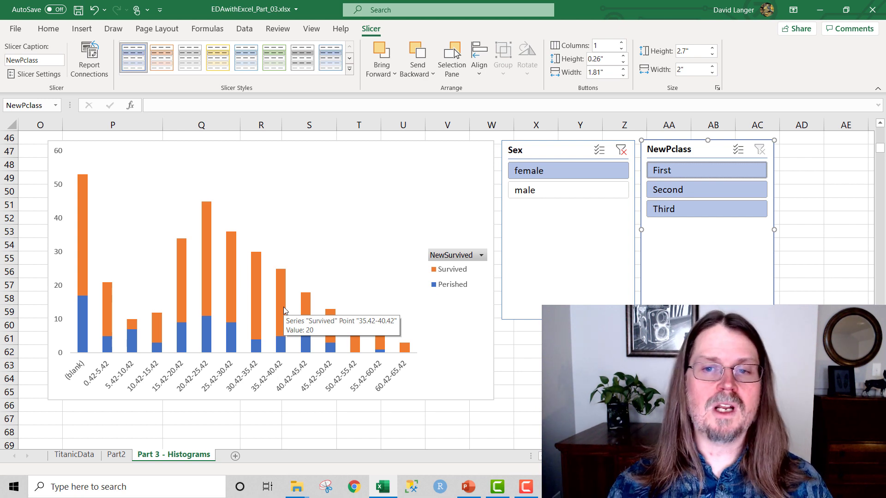
pyautogui.click(697, 168)
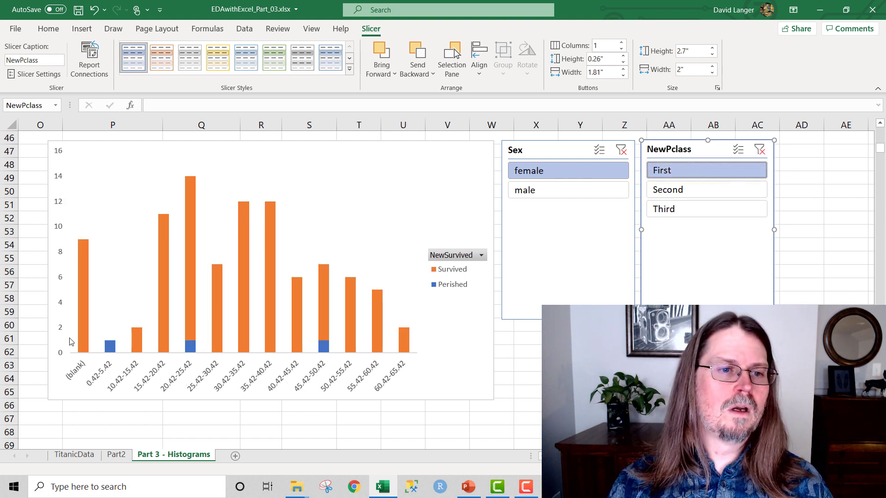
# Step: Switch the female view to Second class, then to Third class
pyautogui.moveTo(329, 329)
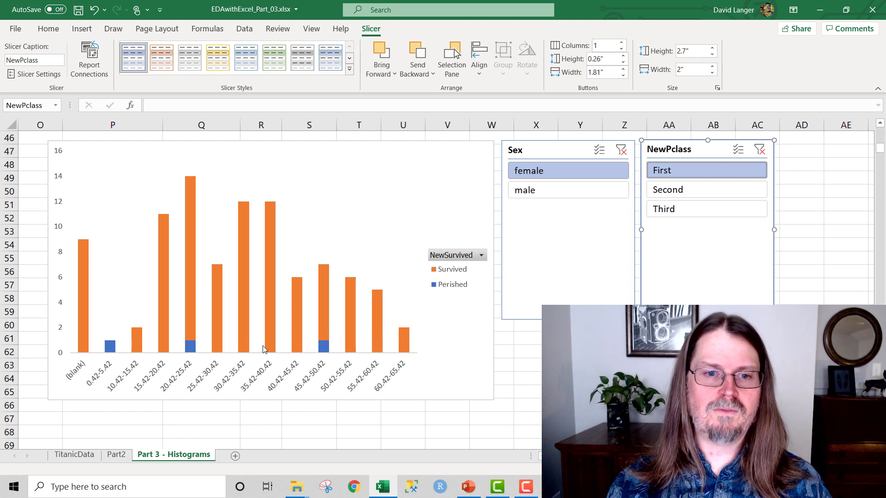
pyautogui.click(679, 191)
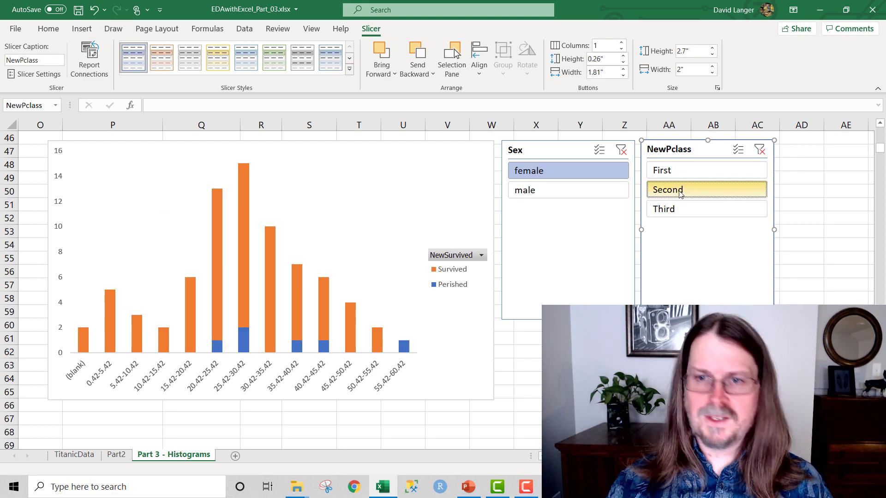
pyautogui.click(675, 209)
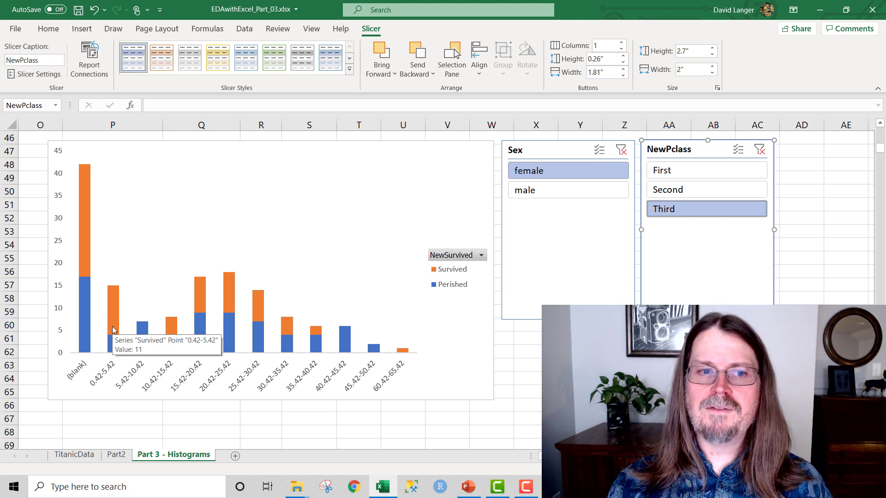
pyautogui.moveTo(84, 220)
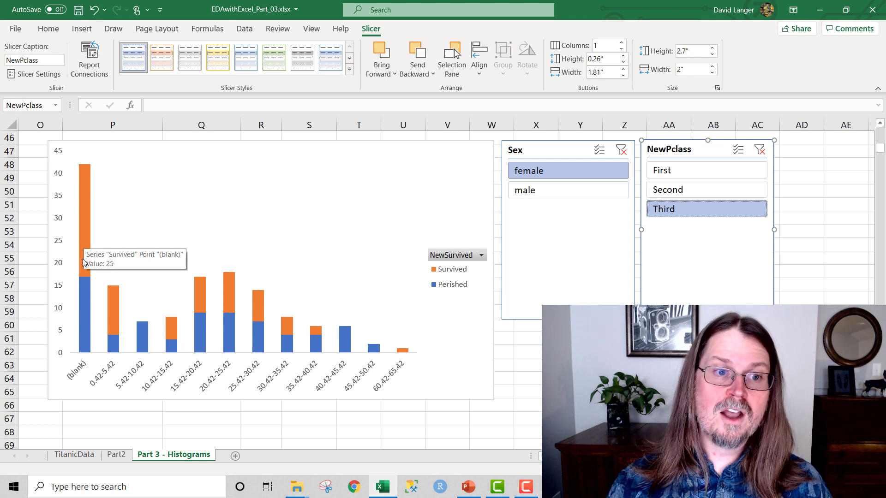
pyautogui.moveTo(85, 303)
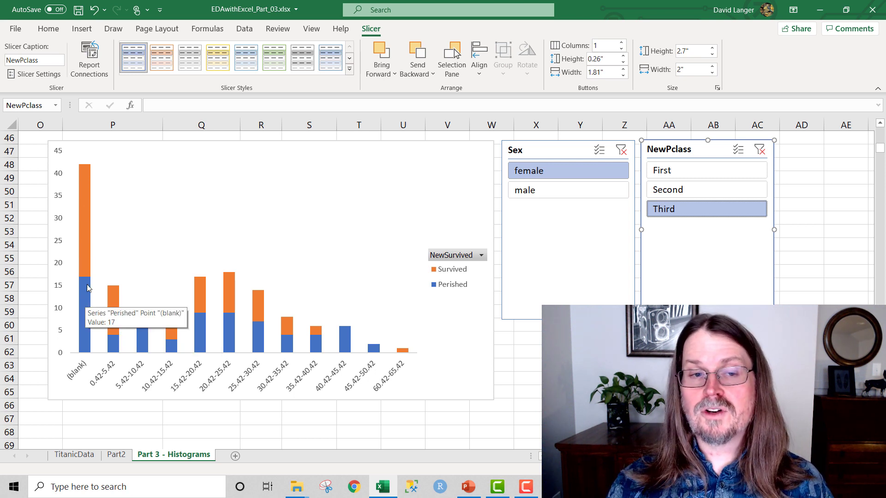
pyautogui.moveTo(88, 268)
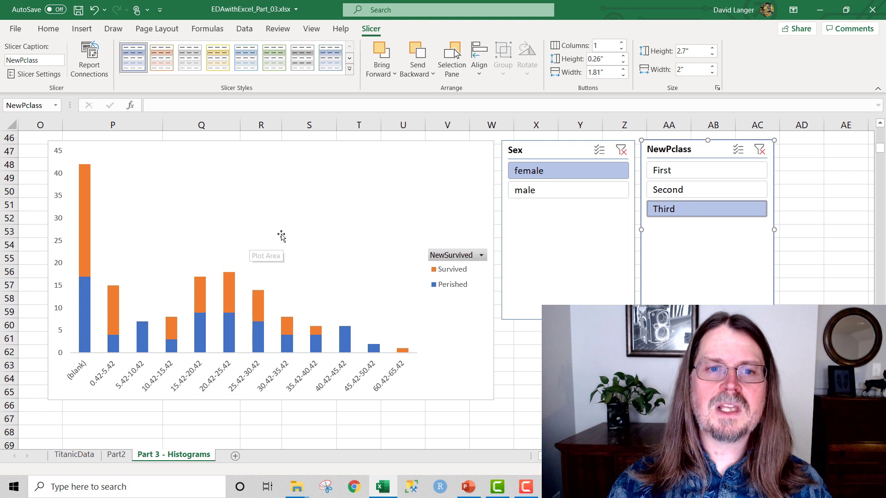
# Step: Set the slicers to First class, then male, then Second class
pyautogui.click(688, 171)
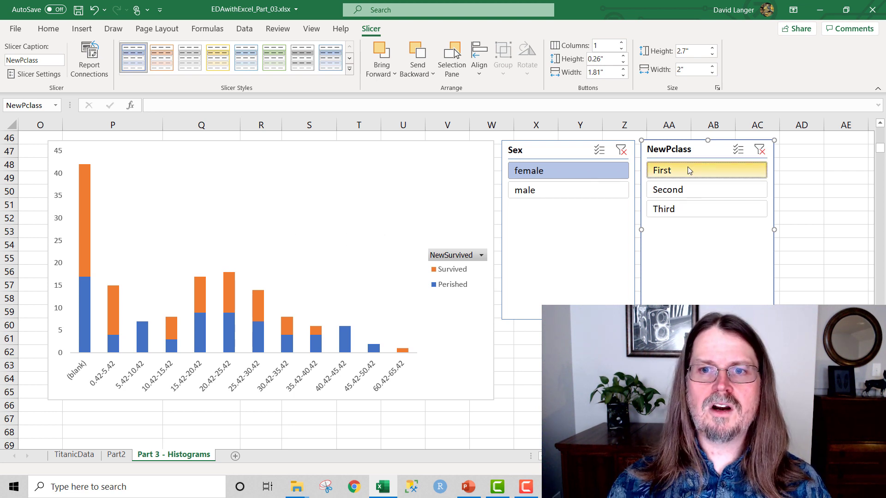
pyautogui.click(595, 197)
pyautogui.click(667, 190)
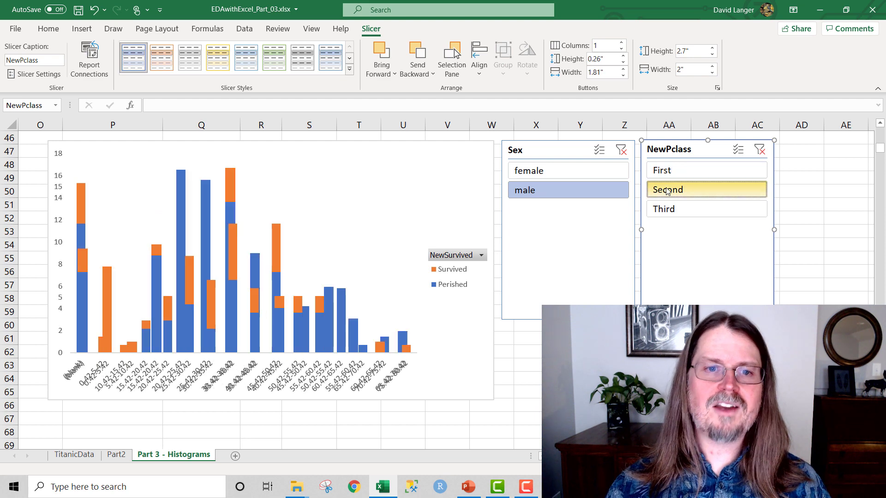